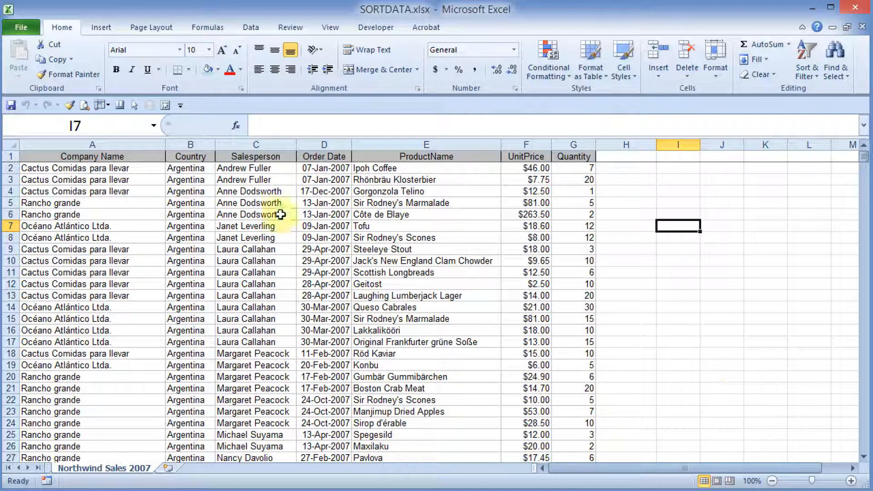
Step: Create named ranges for the Salesperson, ProductName, UnitPrice and Quantity columns, using the top row as the names
{"action": "left_click", "coordinate": [256, 143]}
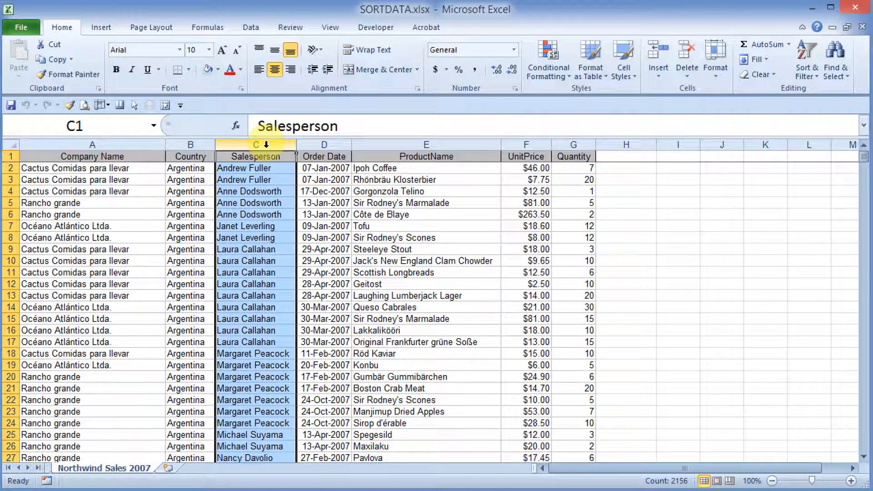
{"action": "left_click", "coordinate": [419, 142], "text": "ctrl"}
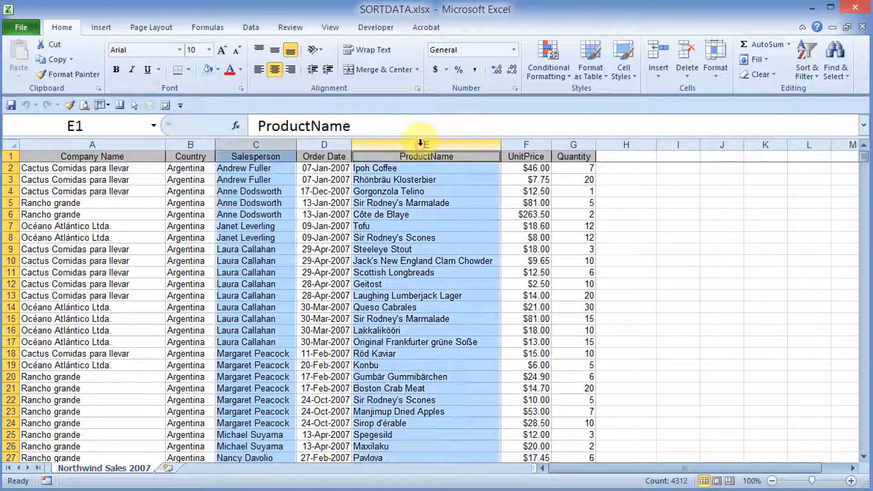
{"action": "left_click", "coordinate": [525, 143], "text": "ctrl"}
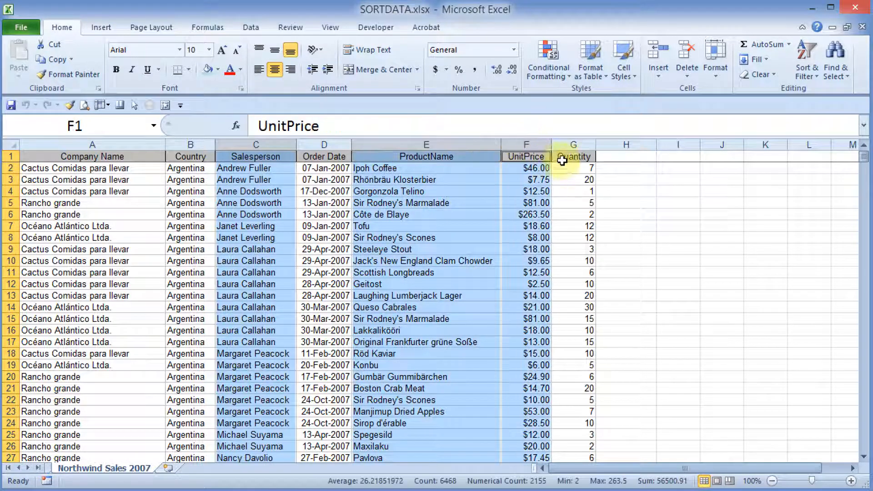
{"action": "left_click", "coordinate": [573, 144], "text": "ctrl"}
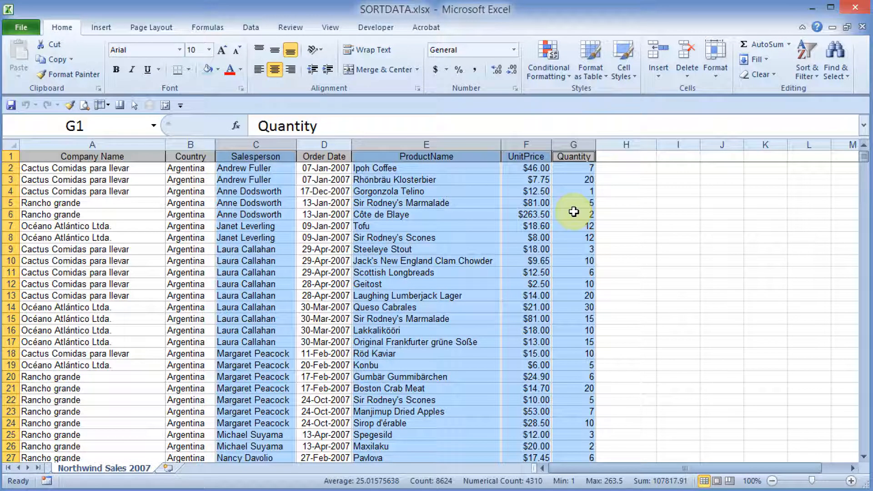
{"action": "left_click", "coordinate": [203, 28]}
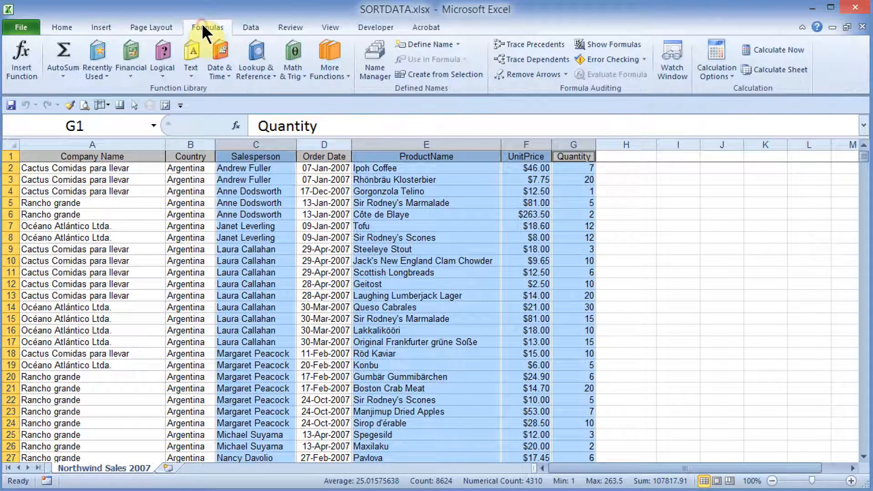
{"action": "left_click", "coordinate": [435, 75]}
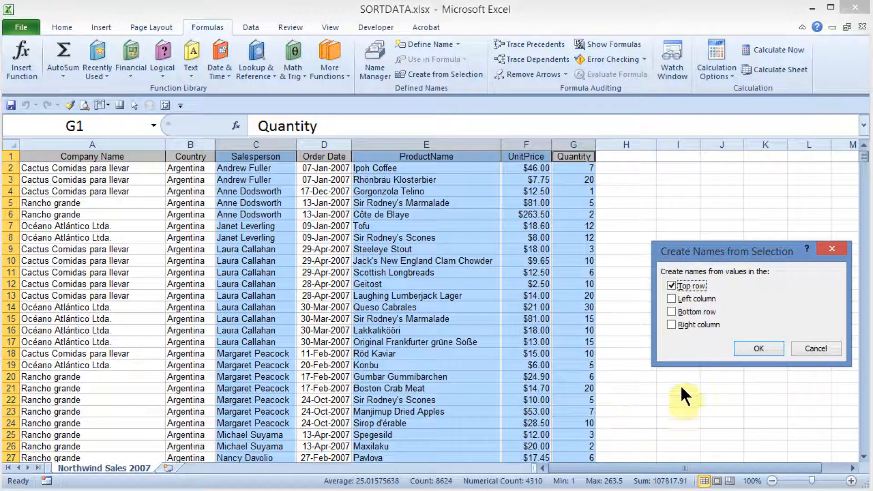
{"action": "left_click", "coordinate": [758, 348]}
{"action": "left_click", "coordinate": [674, 261]}
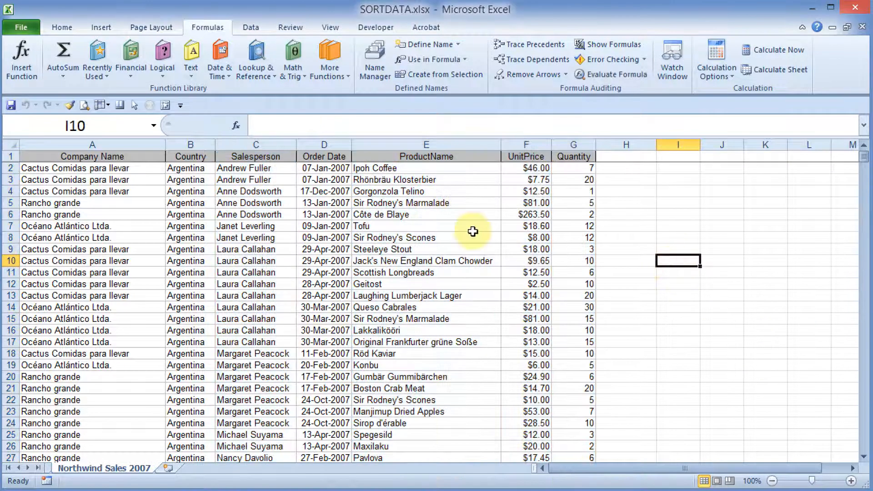
Step: Check which cells the named ranges UnitPrice and Quantity cover
{"action": "left_click", "coordinate": [153, 125]}
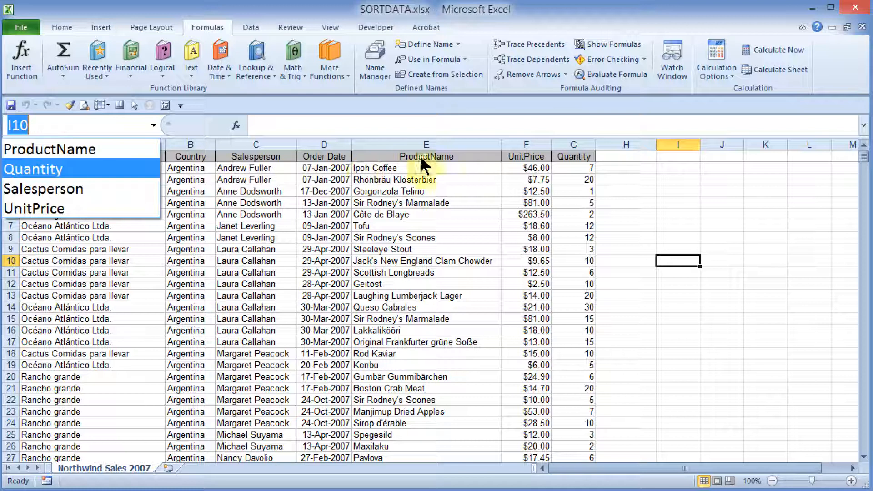
{"action": "left_click", "coordinate": [52, 210]}
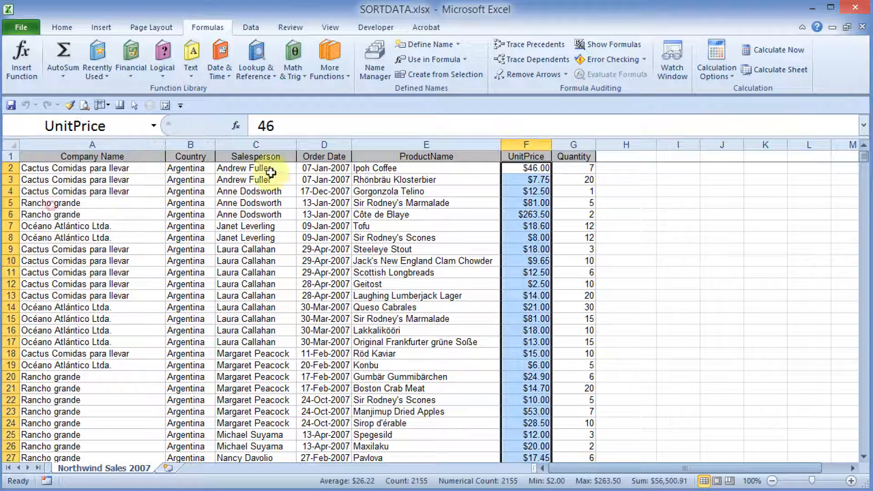
{"action": "left_click", "coordinate": [153, 125]}
{"action": "left_click", "coordinate": [53, 165]}
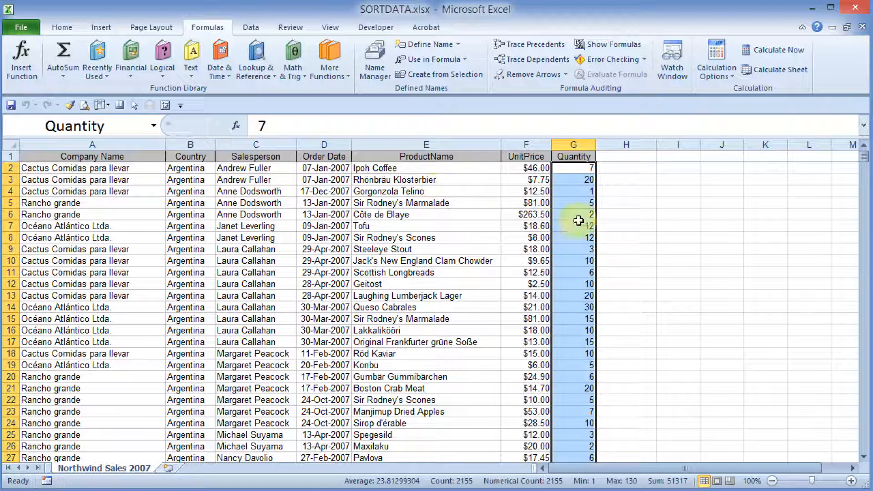
{"action": "left_click", "coordinate": [646, 201]}
{"action": "left_click", "coordinate": [663, 239]}
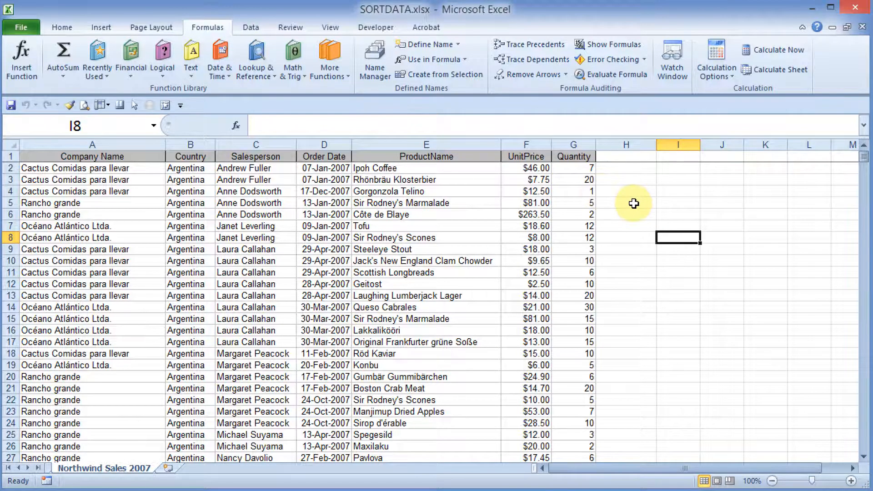
Step: Start a SUM(IF( formula in cell I6 whose condition tests whether Salesperson equals the quoted name of the salesperson listed in C2
{"action": "scroll", "coordinate": [636, 202], "scroll_direction": "up", "scroll_amount": 1, "text": "ctrl"}
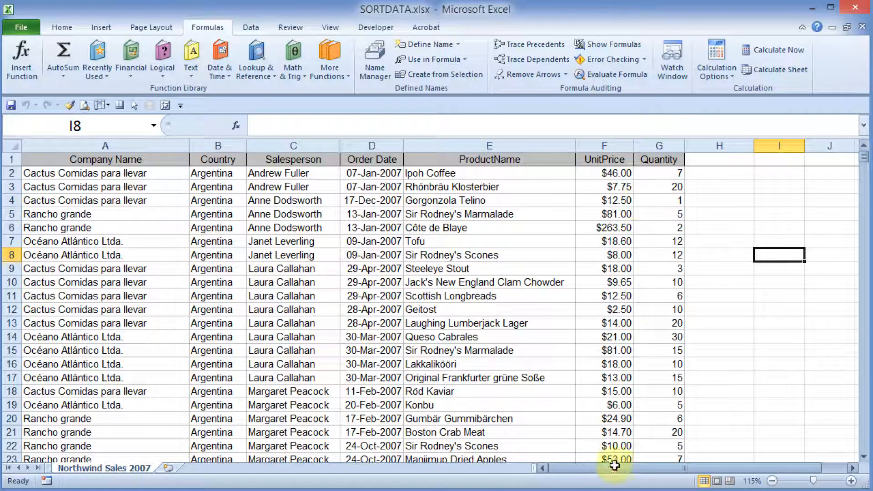
{"action": "left_click_drag", "start_coordinate": [618, 468], "coordinate": [647, 469]}
{"action": "left_click", "coordinate": [618, 227]}
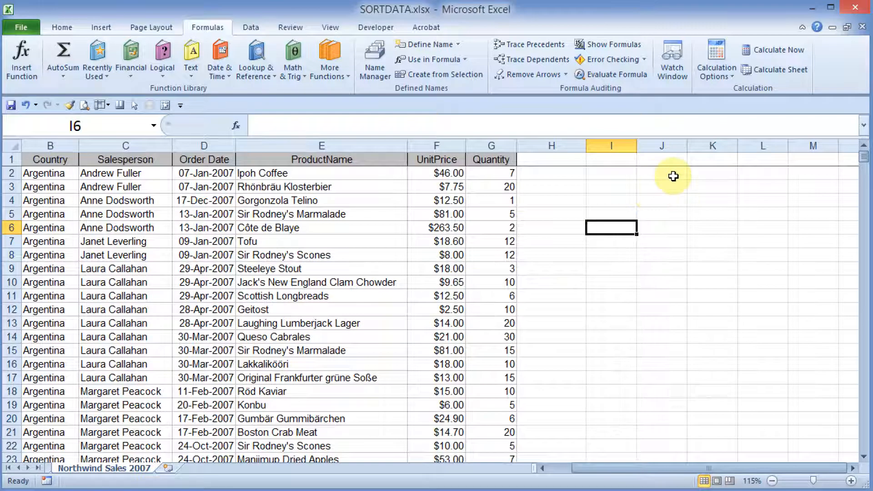
{"action": "type", "text": "=sum"}
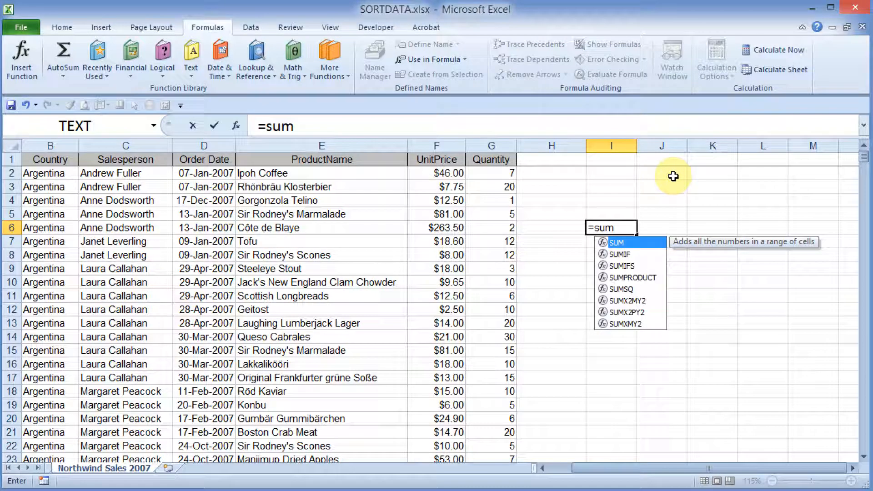
{"action": "type", "text": "(i"}
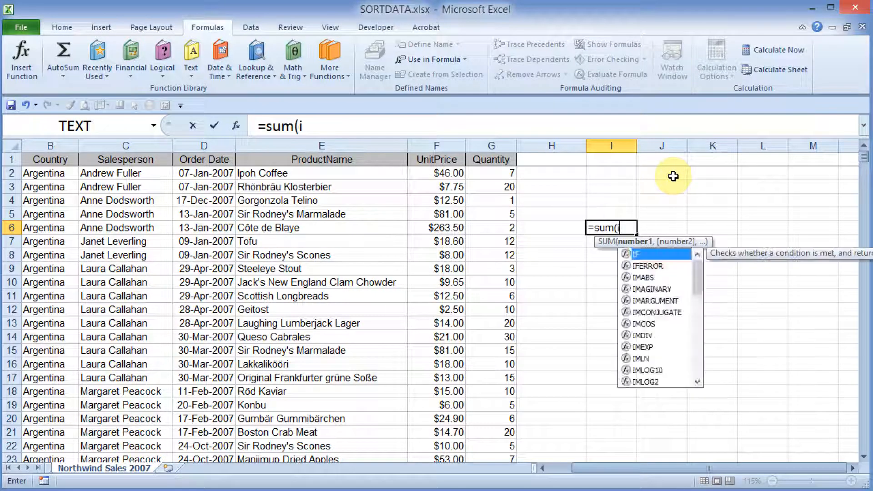
{"action": "type", "text": "f(sale"}
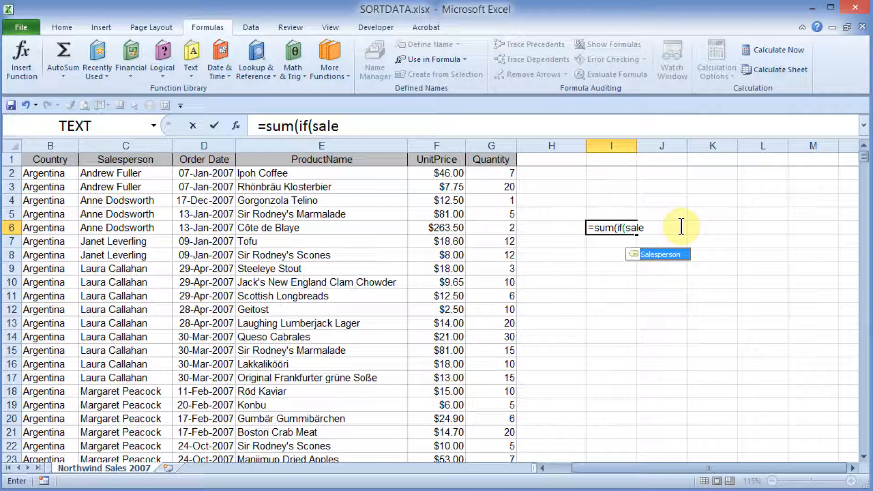
{"action": "key", "text": "Tab"}
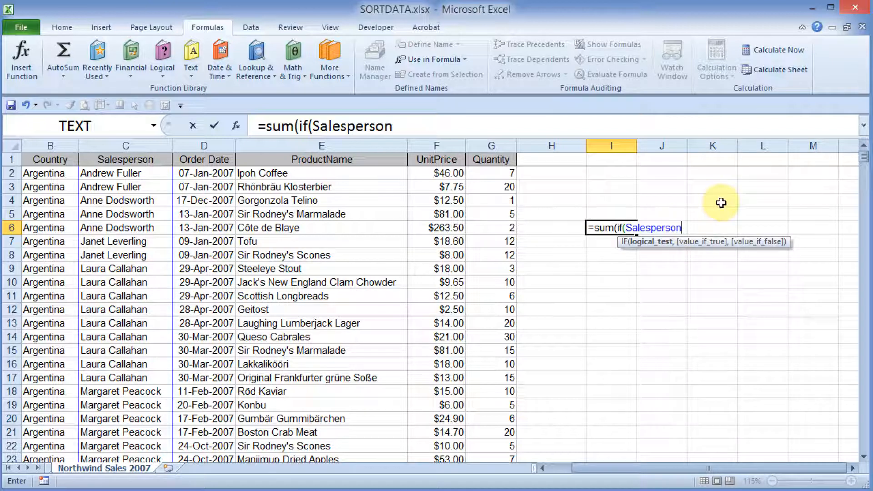
{"action": "type", "text": "=\"andrew fuller"}
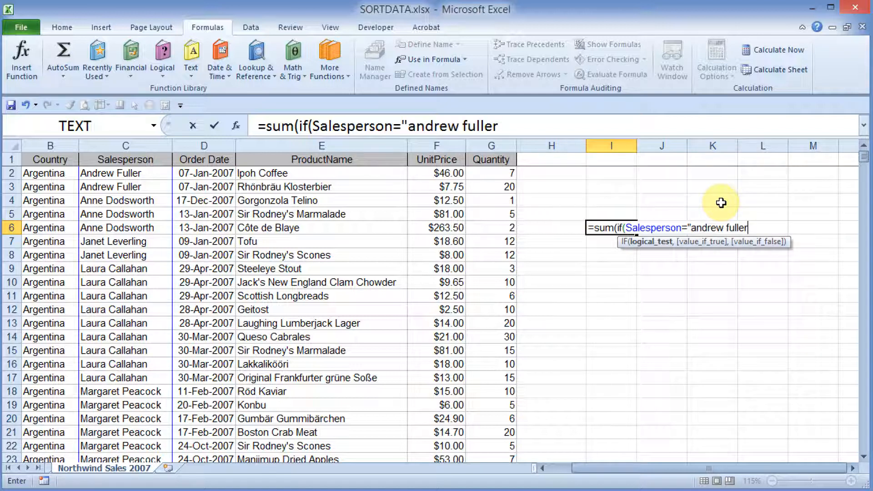
{"action": "type", "text": "\","}
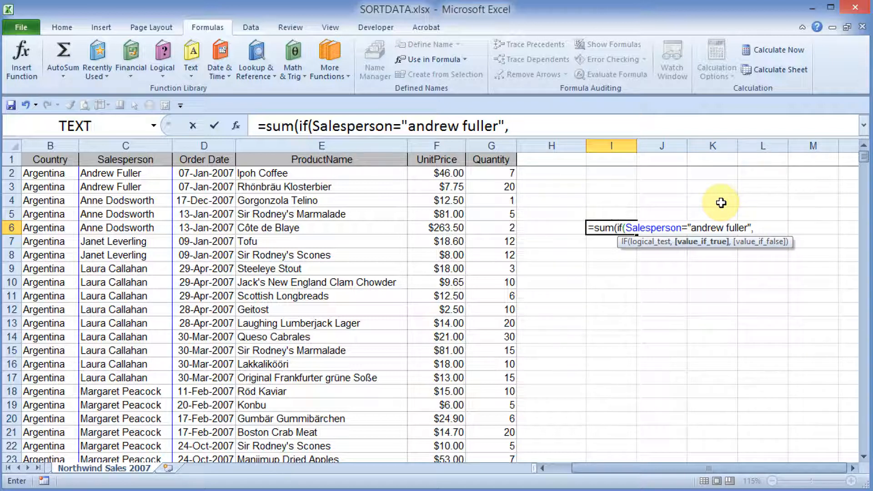
Step: Complete the I6 formula with UnitPrice*Quantity as the true value and an empty false value, and enter it as an array formula
{"action": "type", "text": "unit"}
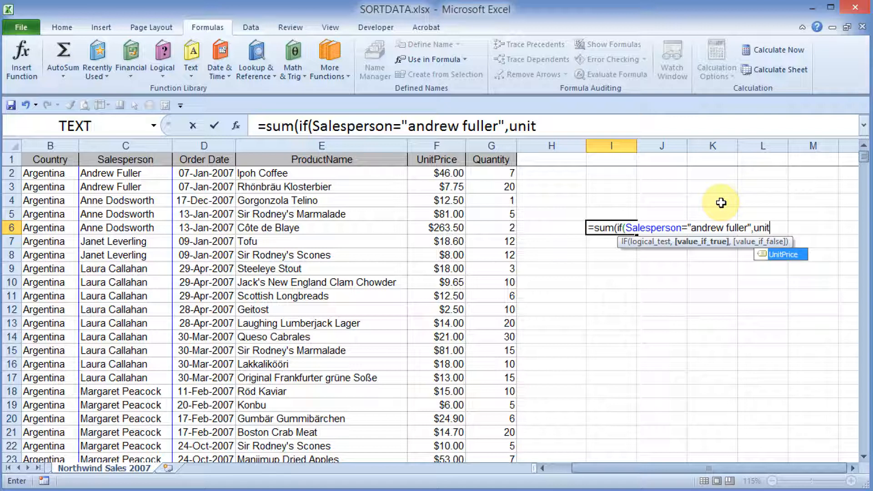
{"action": "key", "text": "Tab"}
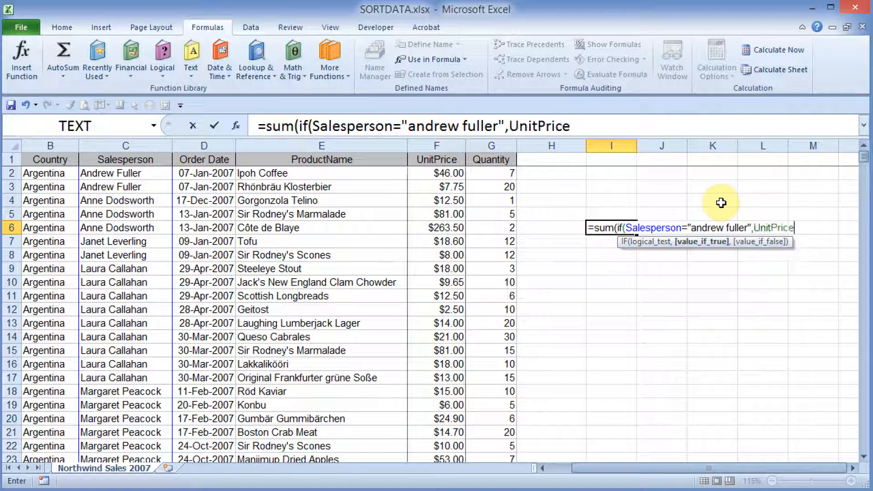
{"action": "type", "text": "*quant"}
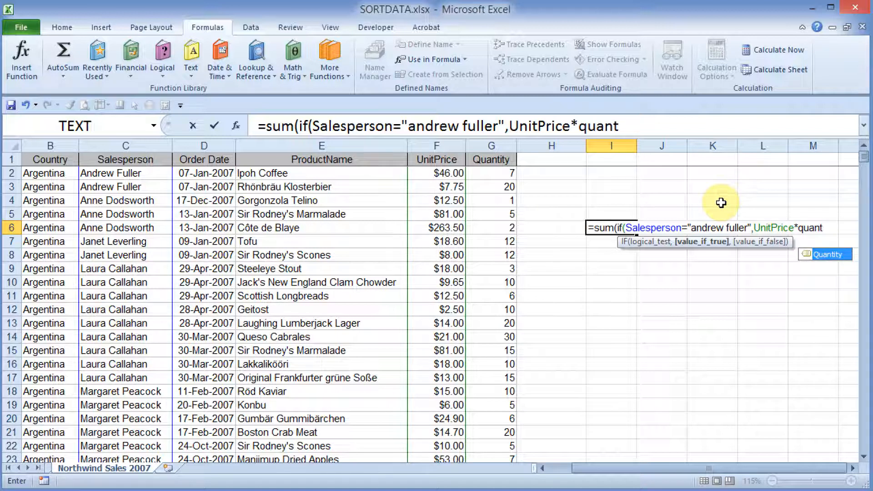
{"action": "key", "text": "Tab"}
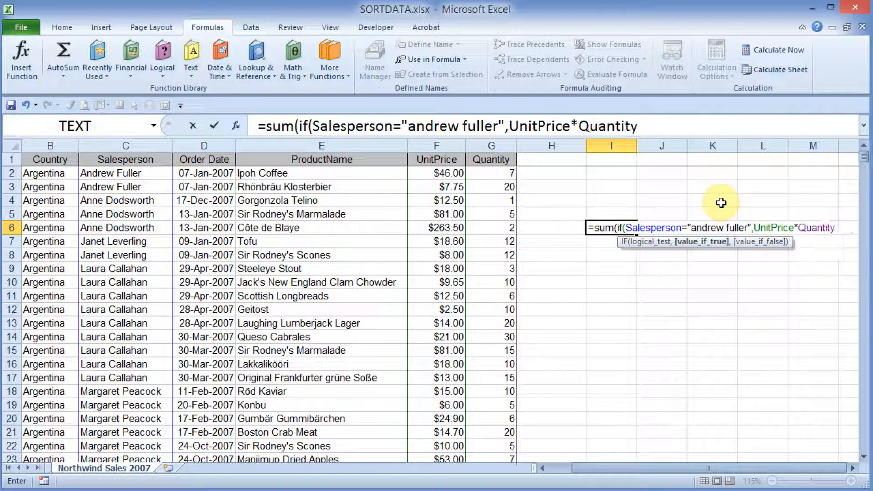
{"action": "type", "text": ",)"}
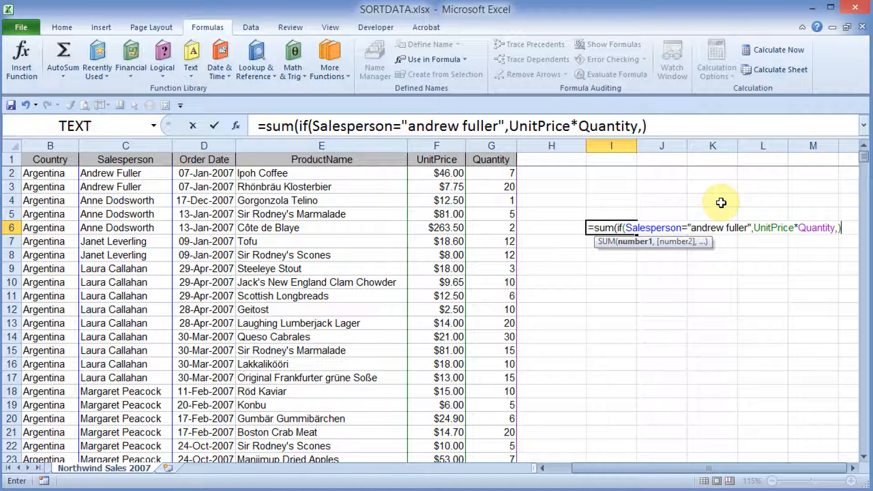
{"action": "type", "text": ")"}
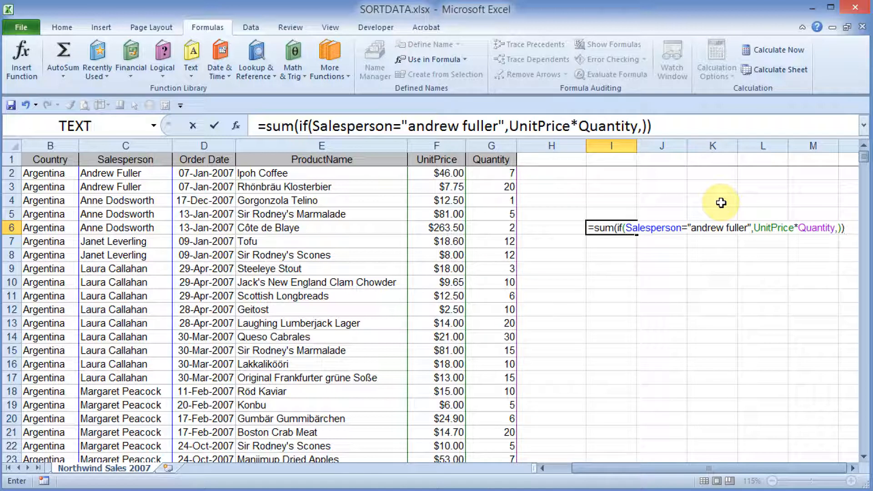
{"action": "key", "text": "ctrl+shift+Return"}
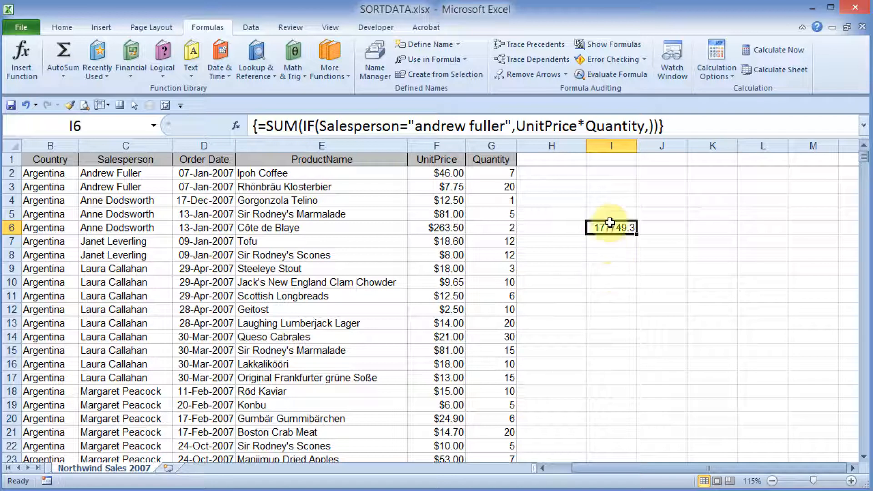
Step: Enter the salesperson's full name in J2 and chai in K2, and widen columns J and K to fit
{"action": "left_click", "coordinate": [661, 173]}
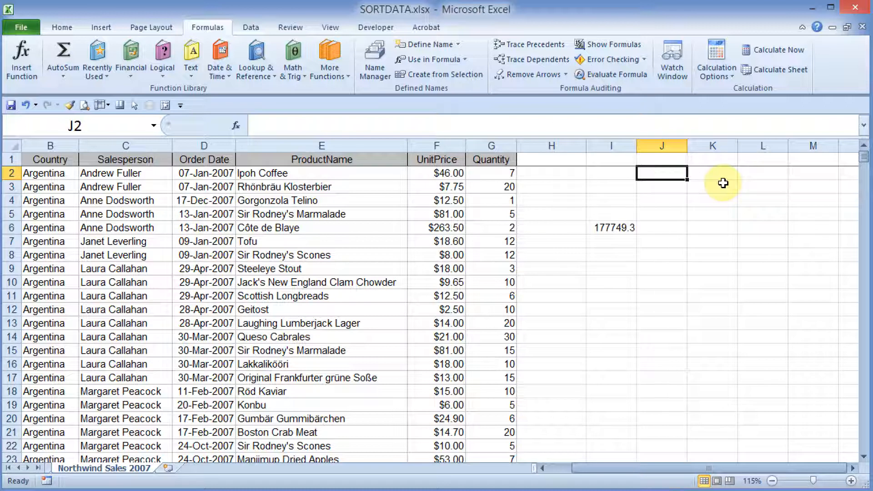
{"action": "type", "text": "an"}
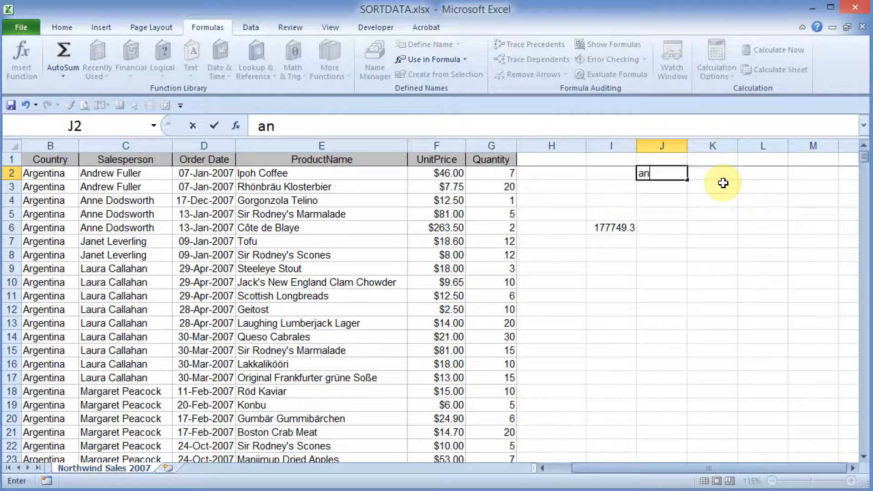
{"action": "type", "text": "drew fuller"}
{"action": "left_click", "coordinate": [717, 184]}
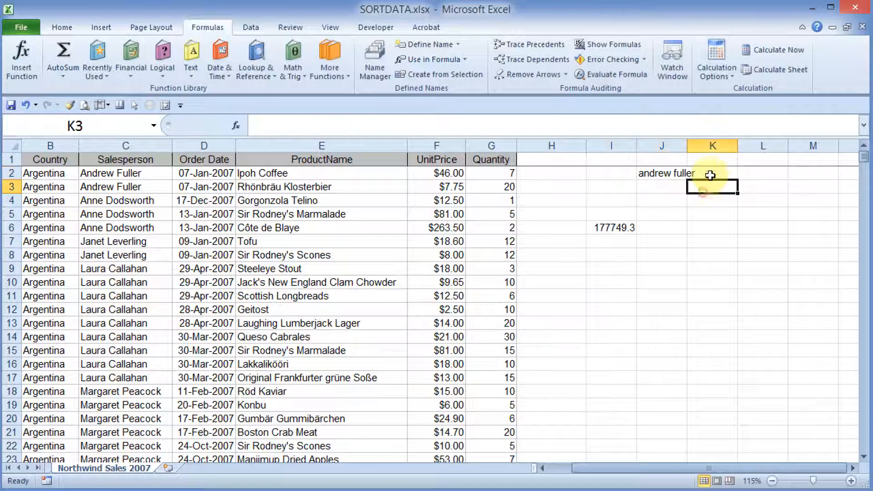
{"action": "left_click", "coordinate": [726, 172]}
{"action": "type", "text": "chai"}
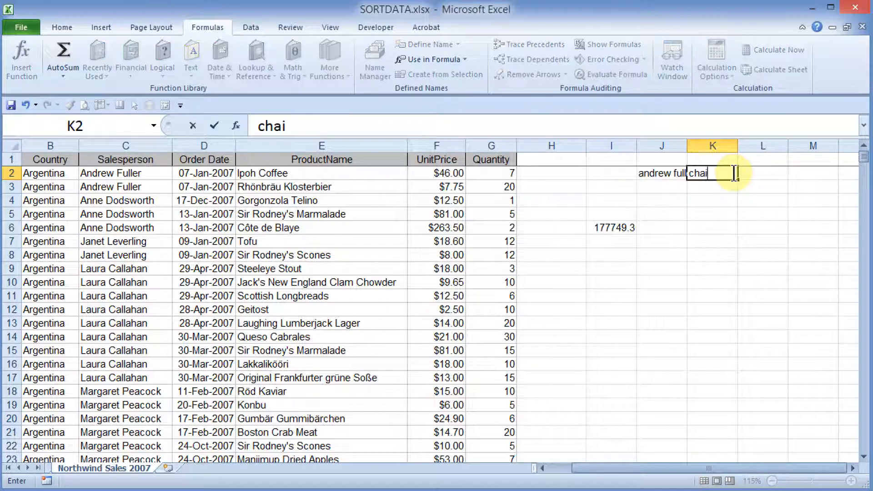
{"action": "left_click", "coordinate": [715, 240]}
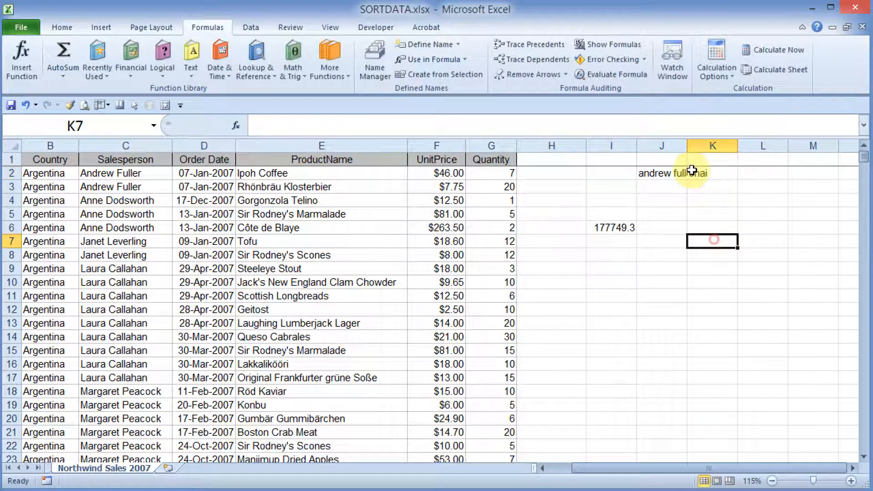
{"action": "double_click", "coordinate": [687, 146]}
{"action": "left_click_drag", "start_coordinate": [699, 145], "coordinate": [705, 144]}
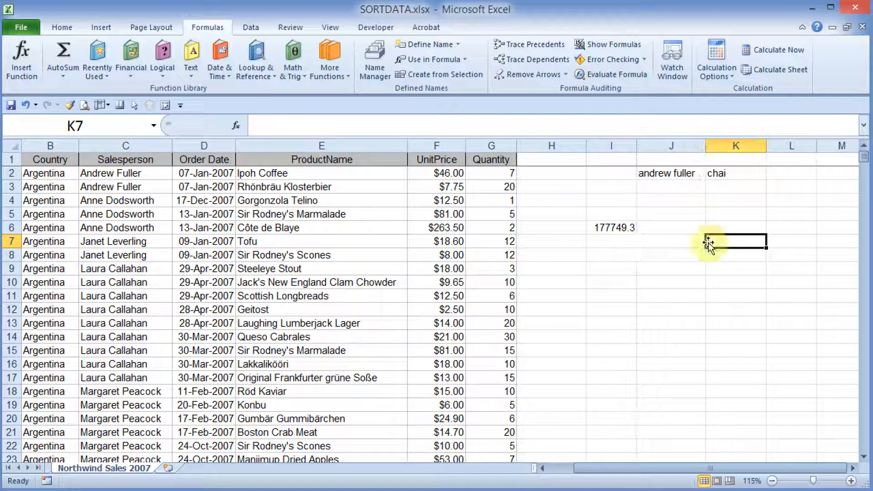
Step: Replace the quoted salesperson name in the I6 formula with a reference to J2 and re-enter it as an array formula
{"action": "left_click", "coordinate": [613, 228]}
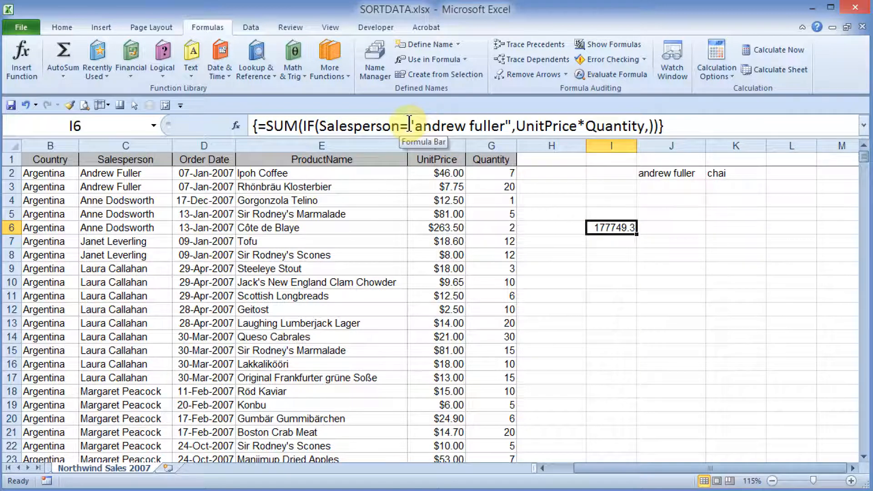
{"action": "left_click_drag", "start_coordinate": [408, 124], "coordinate": [512, 133]}
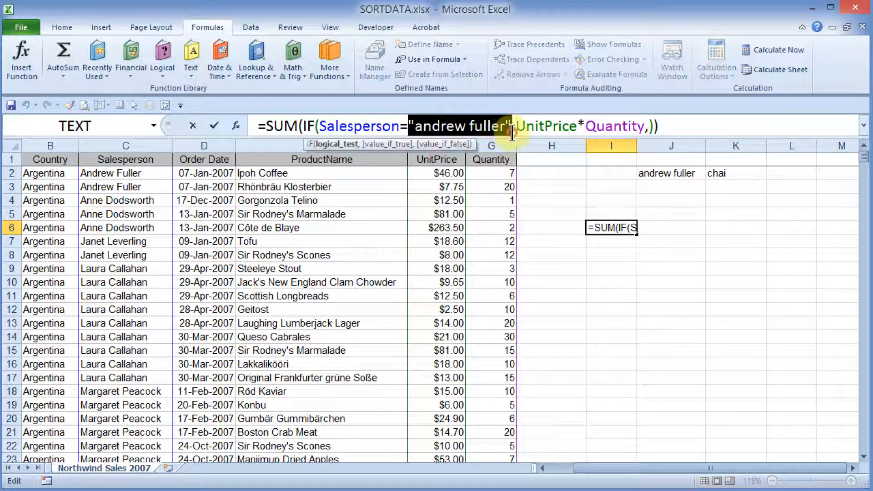
{"action": "left_click", "coordinate": [661, 173]}
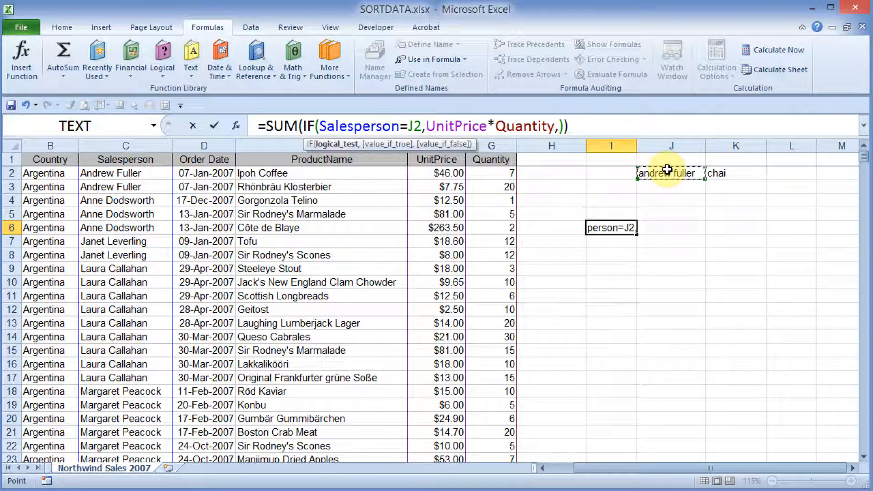
{"action": "key", "text": "ctrl+shift+Return"}
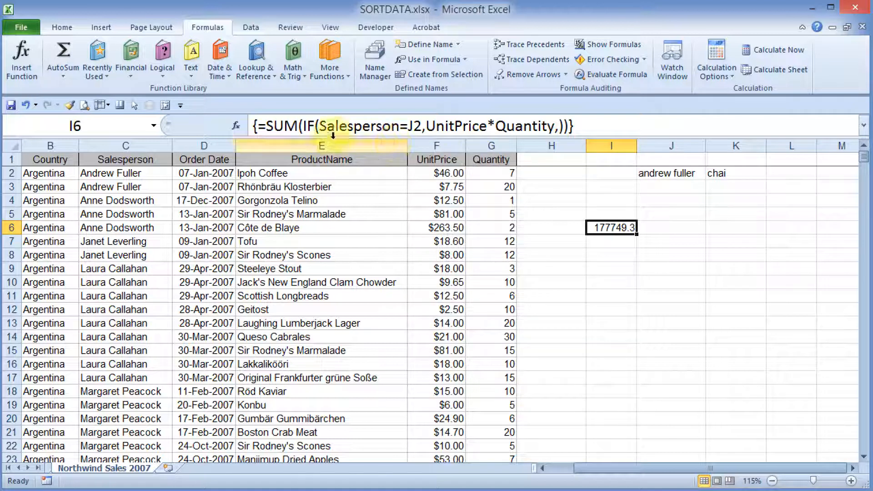
Step: Extend the I6 condition after J2 with *ProductName=K2) and try to enter it as an array formula
{"action": "left_click", "coordinate": [422, 126]}
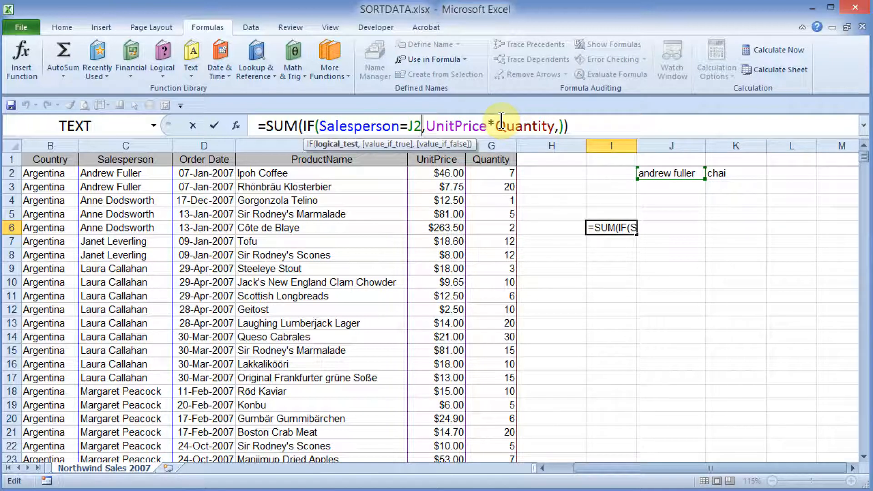
{"action": "type", "text": "*"}
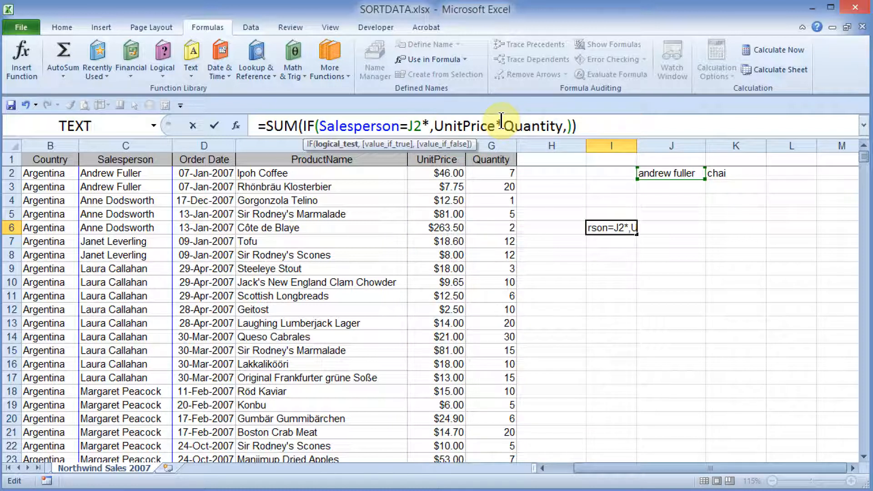
{"action": "type", "text": "prod"}
{"action": "key", "text": "Down"}
{"action": "key", "text": "Tab"}
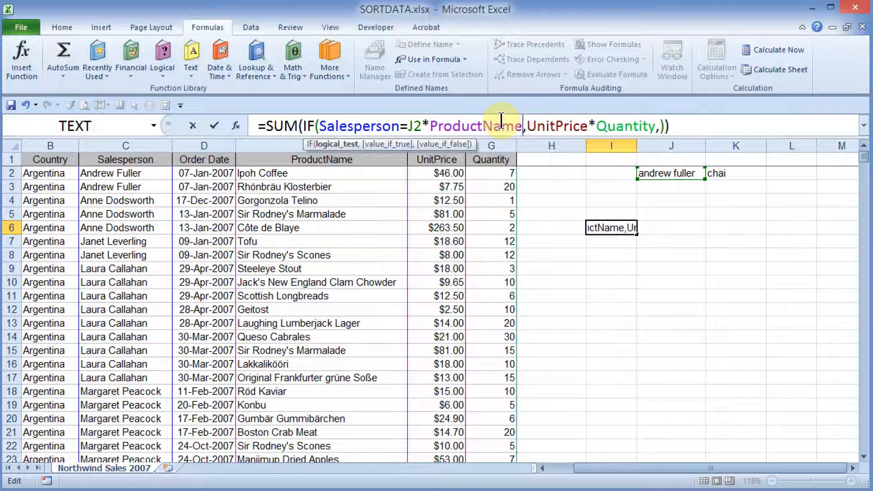
{"action": "type", "text": "="}
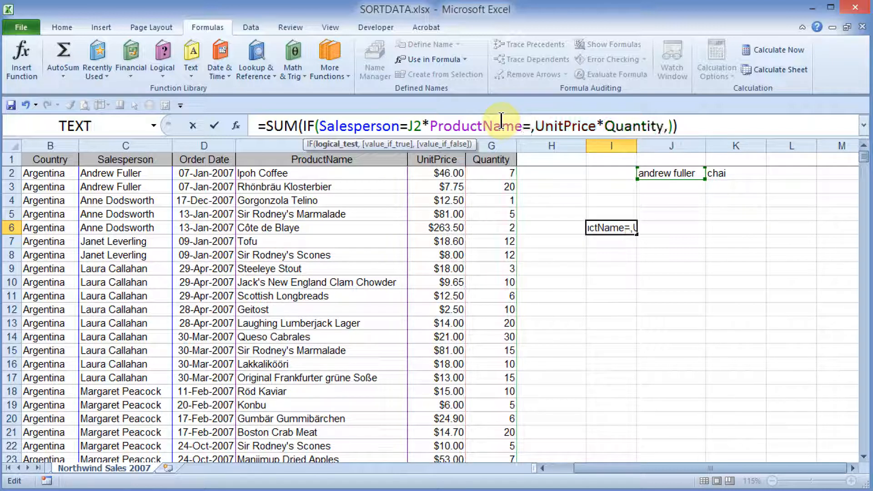
{"action": "left_click", "coordinate": [733, 173]}
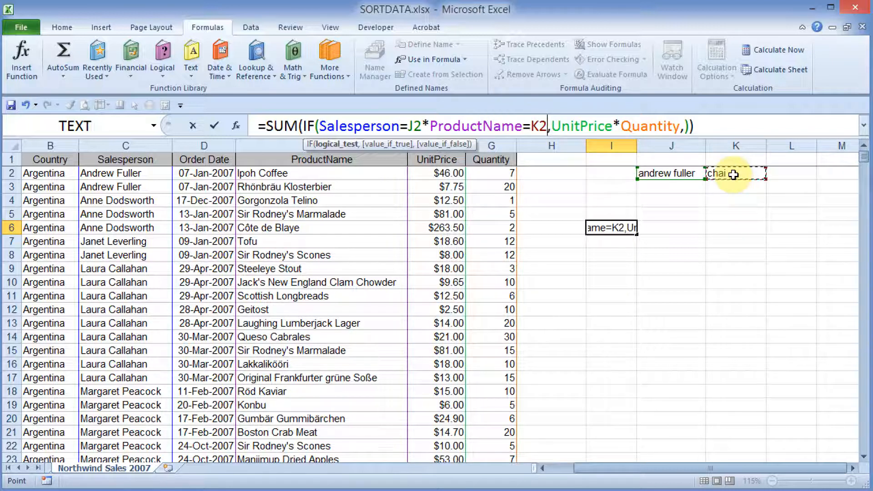
{"action": "type", "text": ")"}
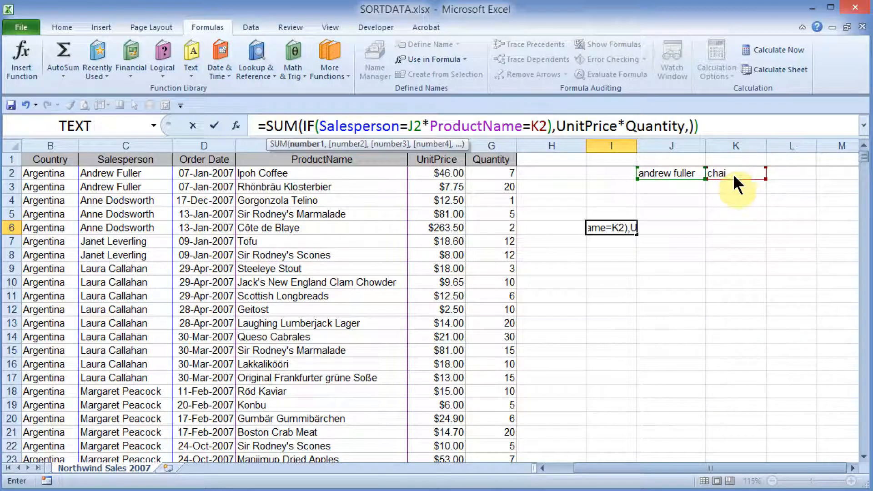
{"action": "key", "text": "ctrl+shift+Return"}
{"action": "left_click", "coordinate": [625, 408]}
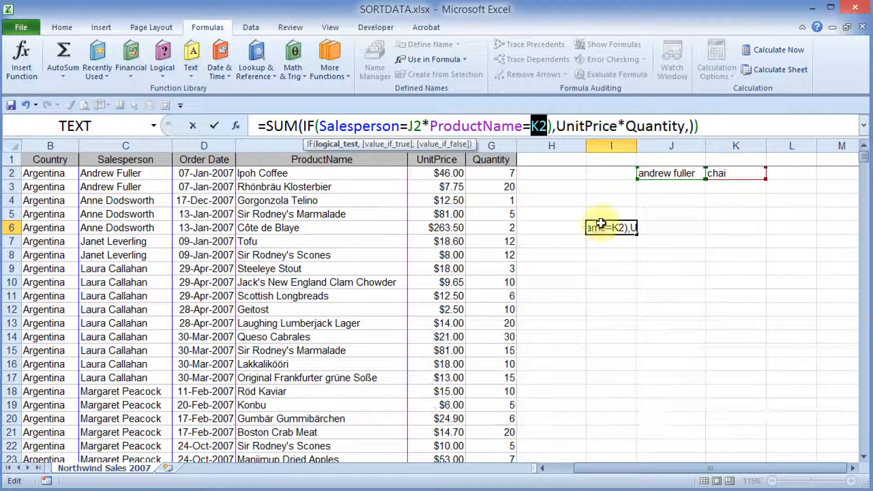
Step: Enclose each condition separately as (Salesperson=J2)*(ProductName=K2) in the I6 formula and enter it as an array formula
{"action": "left_click", "coordinate": [429, 126]}
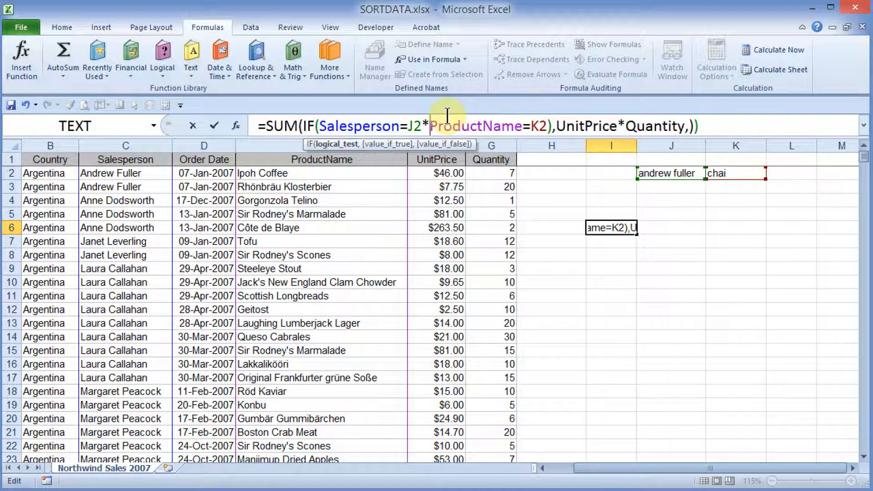
{"action": "type", "text": "("}
{"action": "key", "text": "Left"}
{"action": "key", "text": "Left"}
{"action": "type", "text": ")"}
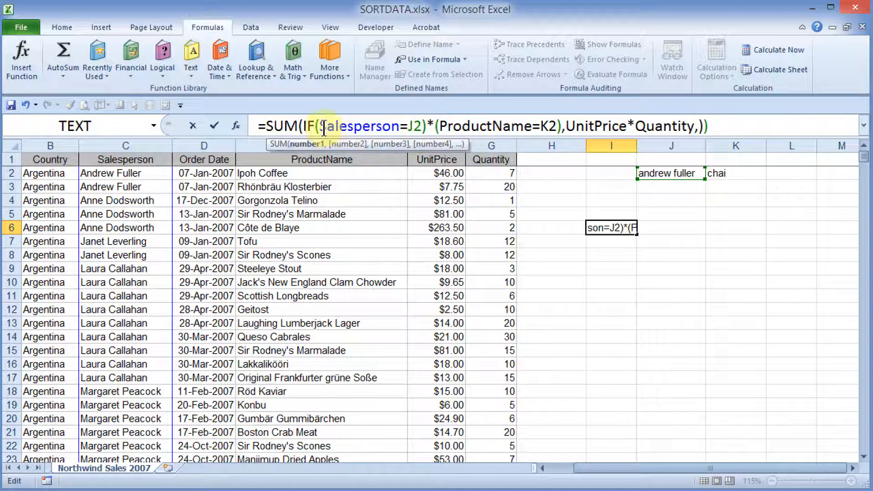
{"action": "left_click", "coordinate": [322, 127]}
{"action": "type", "text": "("}
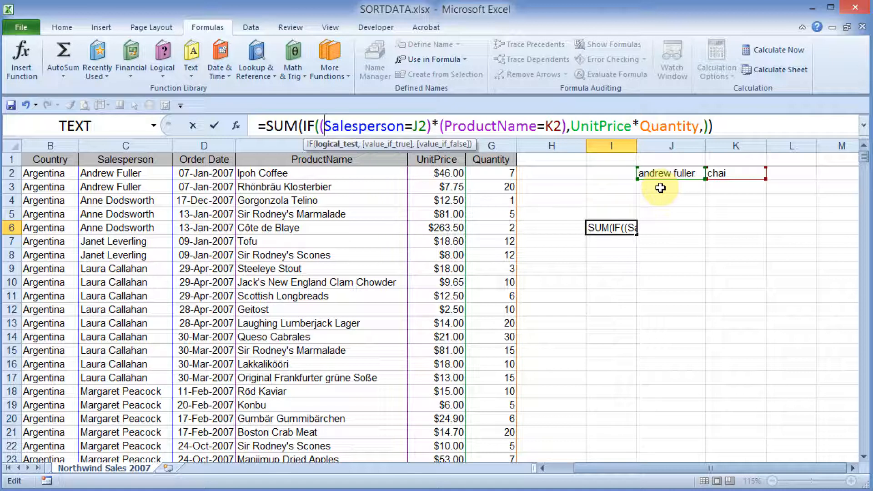
{"action": "key", "text": "ctrl+shift+Return"}
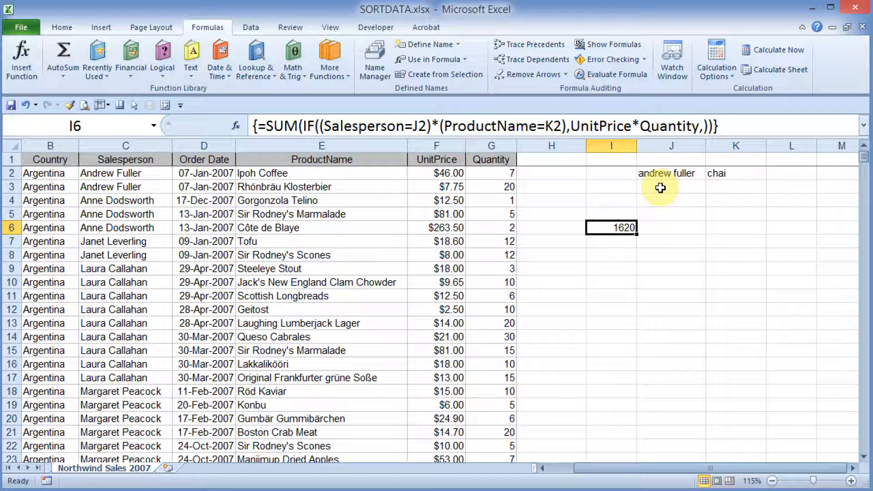
Step: Sort the sales data by Salesperson and then by ProductName, both on values from A to Z
{"action": "left_click", "coordinate": [288, 228]}
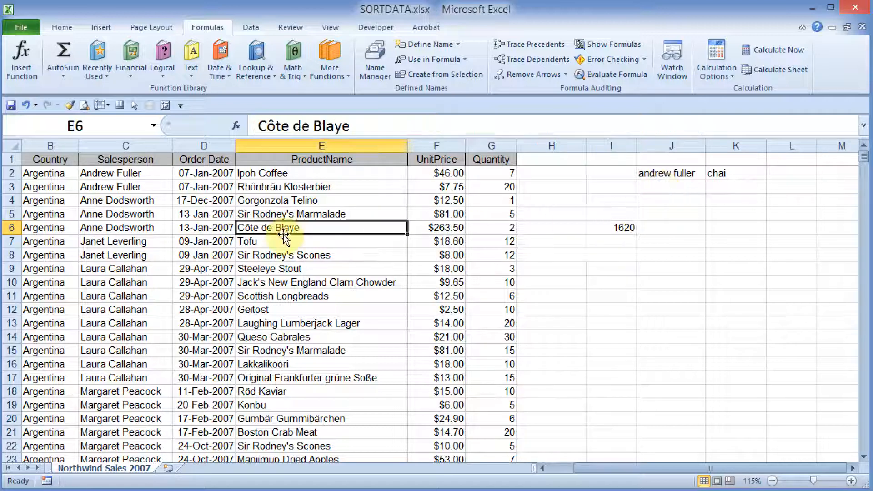
{"action": "left_click", "coordinate": [253, 28]}
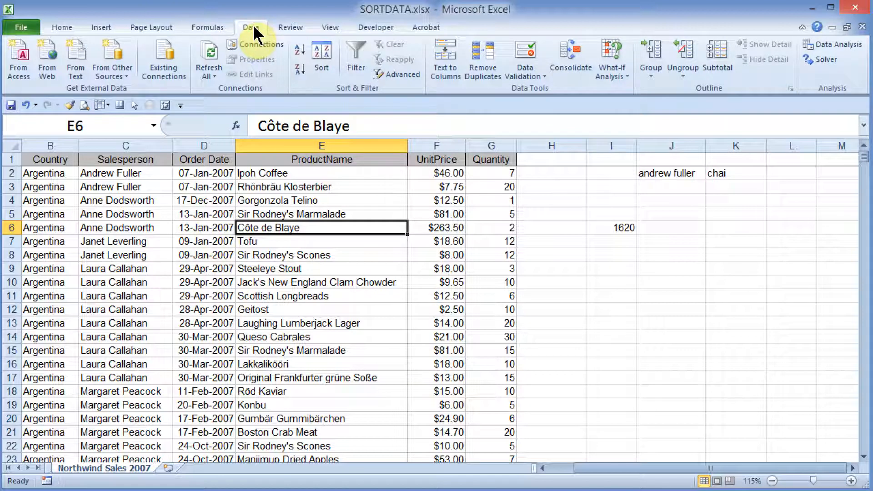
{"action": "left_click", "coordinate": [61, 27]}
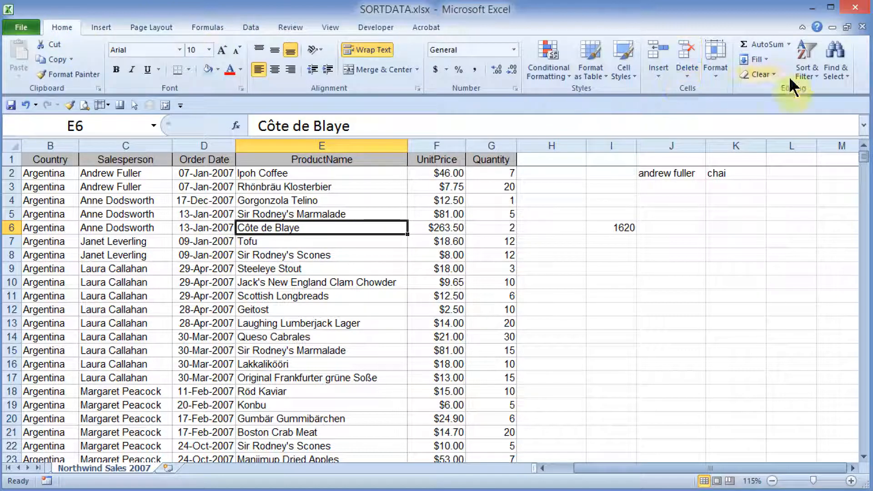
{"action": "left_click", "coordinate": [806, 64]}
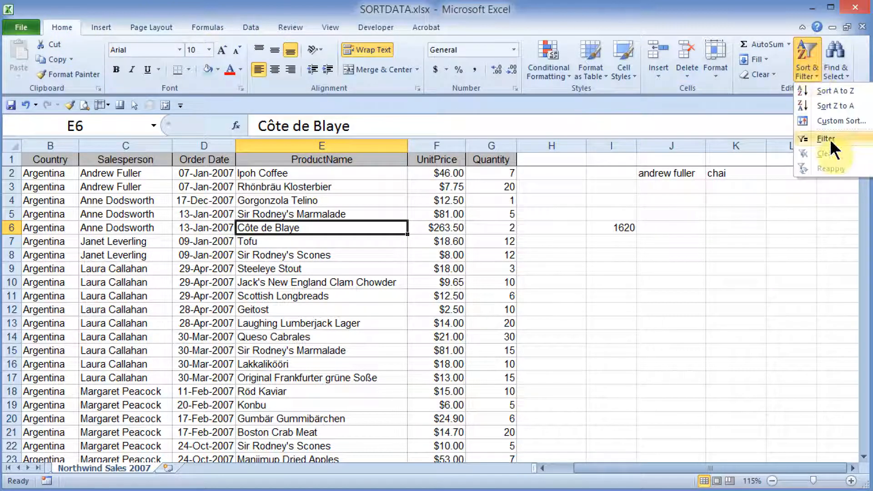
{"action": "left_click", "coordinate": [830, 120]}
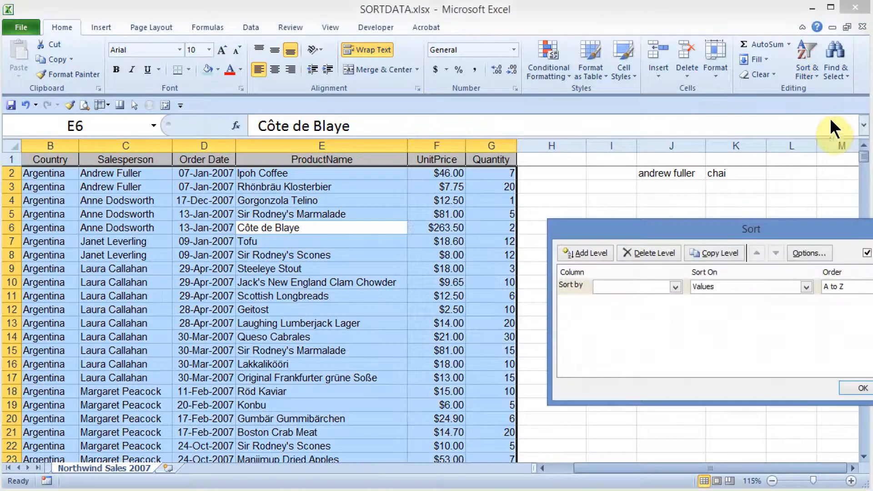
{"action": "left_click", "coordinate": [674, 286]}
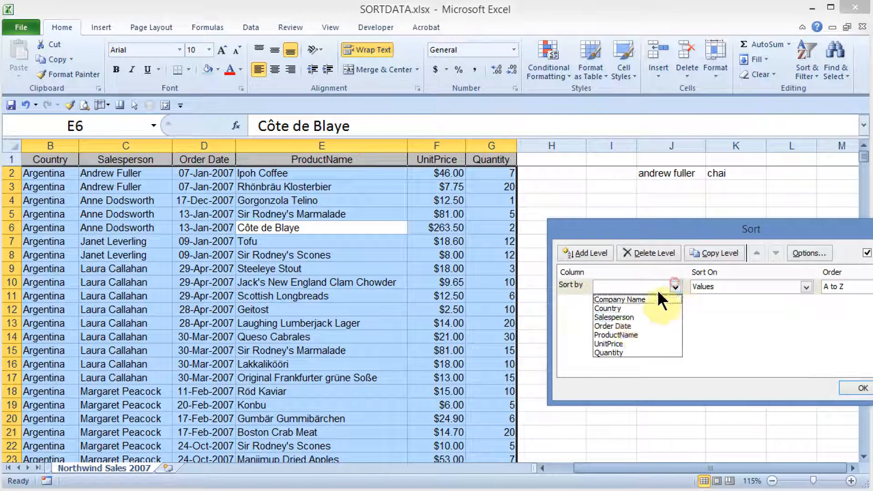
{"action": "left_click", "coordinate": [614, 317]}
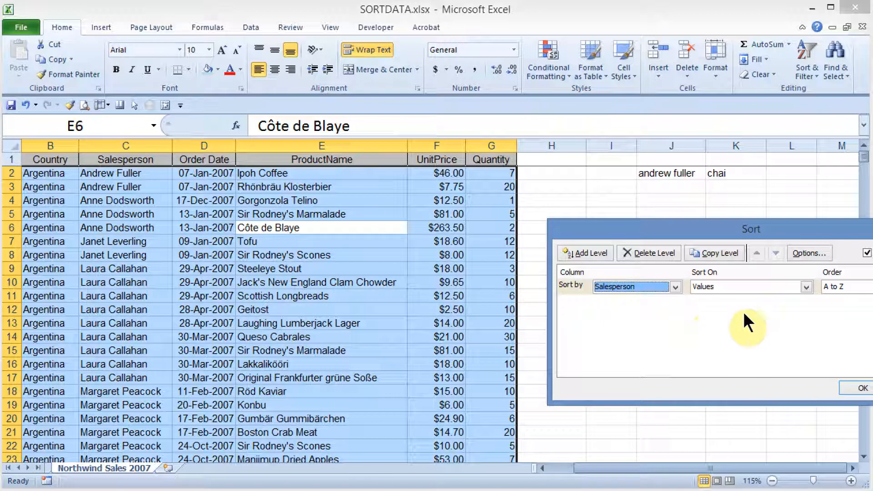
{"action": "left_click", "coordinate": [601, 254]}
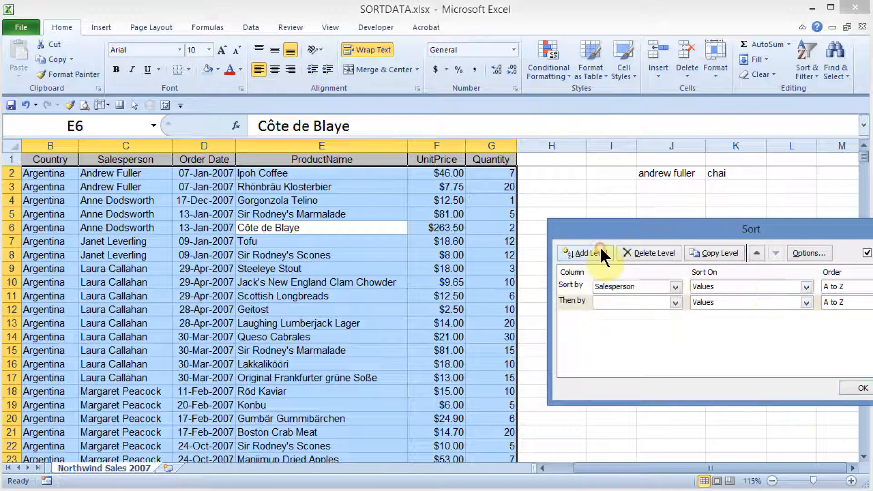
{"action": "left_click", "coordinate": [675, 303]}
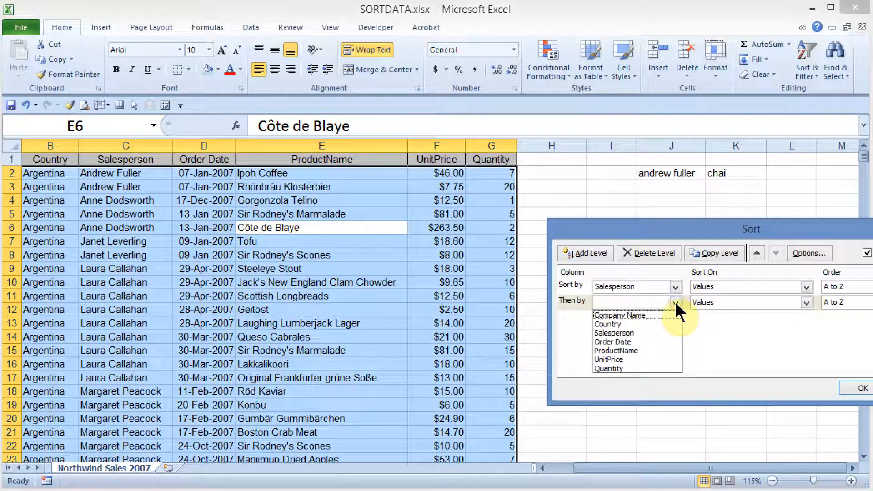
{"action": "left_click", "coordinate": [621, 350]}
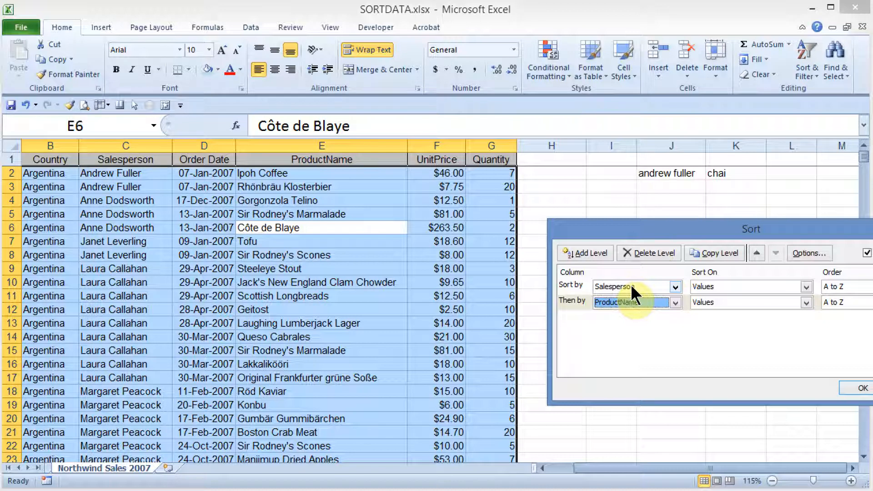
{"action": "left_click", "coordinate": [859, 388]}
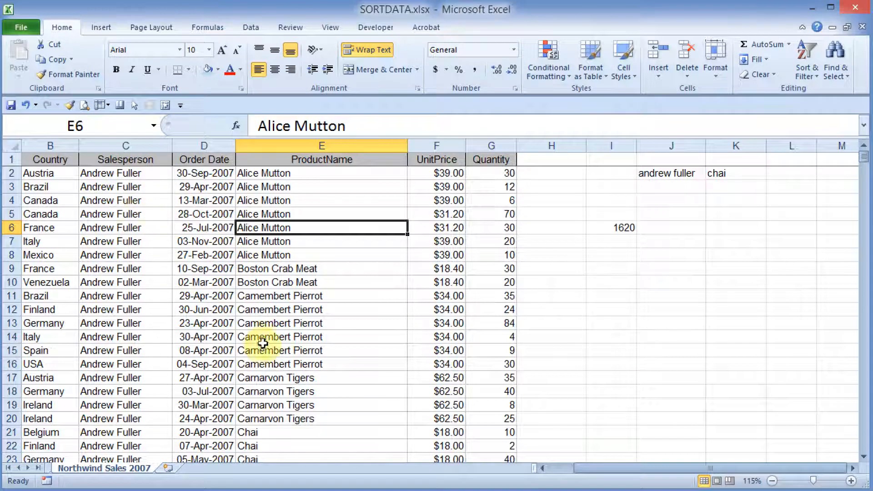
Step: Enter =F21*G21 in cell H21 to compute the sales value of the first Chai row
{"action": "left_click", "coordinate": [863, 456]}
{"action": "left_click", "coordinate": [863, 456]}
{"action": "left_click", "coordinate": [863, 456]}
{"action": "left_click", "coordinate": [863, 456]}
{"action": "left_click", "coordinate": [863, 456]}
{"action": "left_click", "coordinate": [863, 457]}
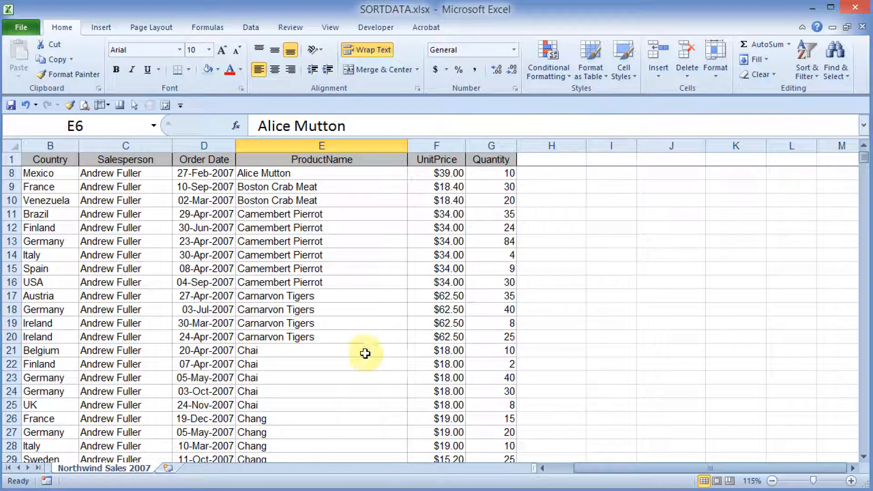
{"action": "left_click", "coordinate": [536, 350]}
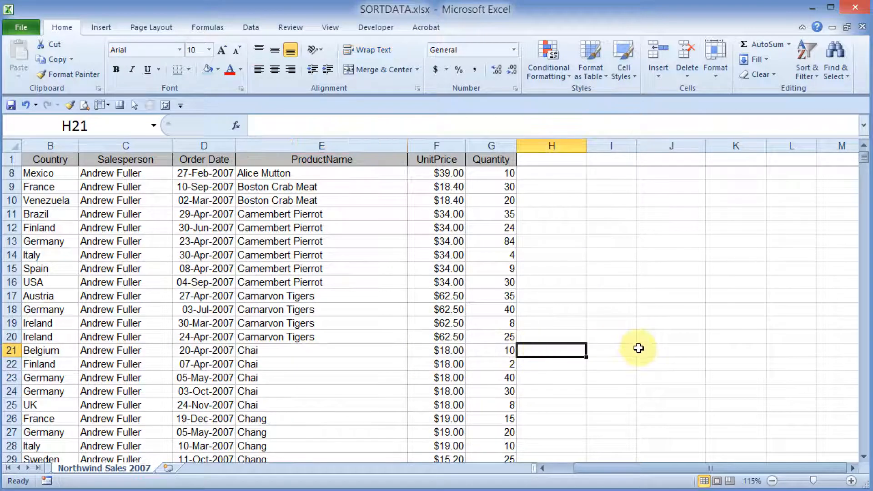
{"action": "type", "text": "="}
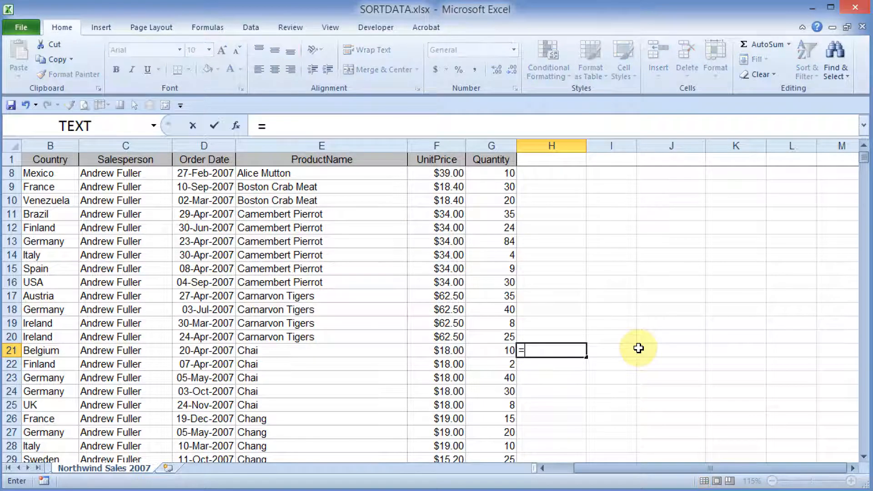
{"action": "left_click", "coordinate": [453, 350]}
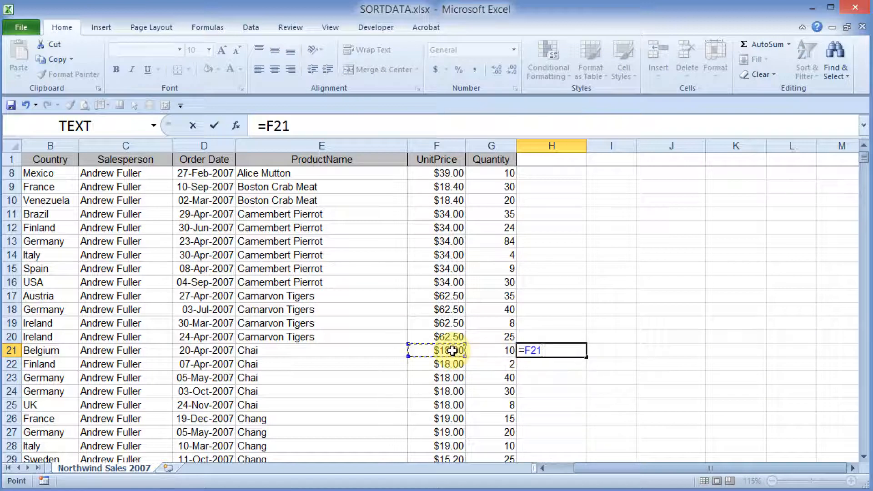
{"action": "type", "text": "*"}
{"action": "left_click", "coordinate": [502, 351]}
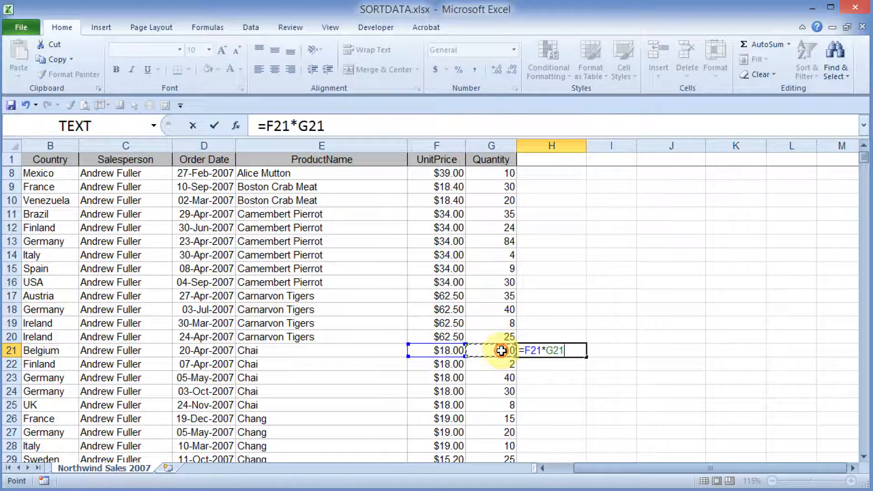
{"action": "key", "text": "Return"}
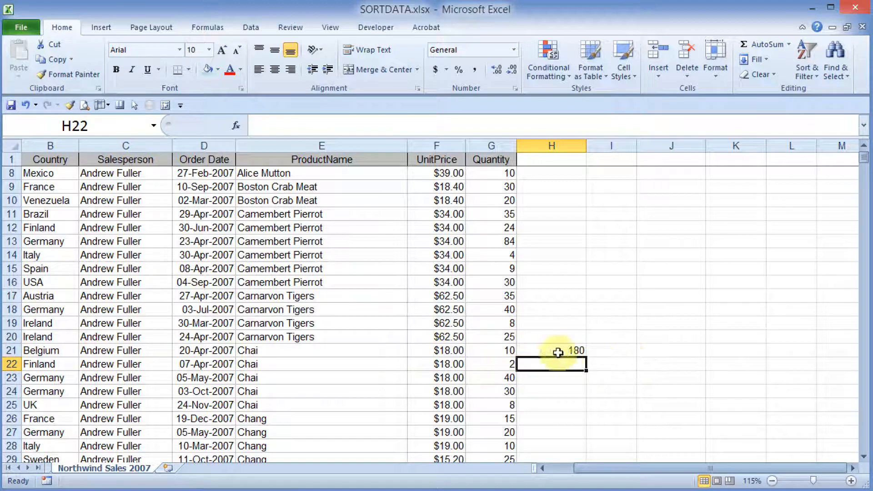
Step: Copy the H21 formula down to H25 for the remaining Chai rows and go back to the array formula in I6
{"action": "left_click", "coordinate": [577, 351]}
{"action": "left_click_drag", "start_coordinate": [588, 358], "coordinate": [584, 411]}
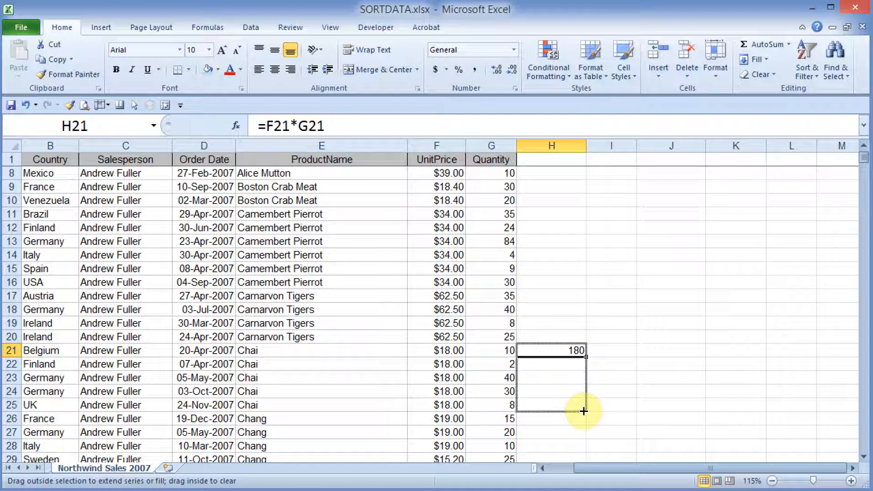
{"action": "left_click_drag", "start_coordinate": [583, 410], "coordinate": [583, 411]}
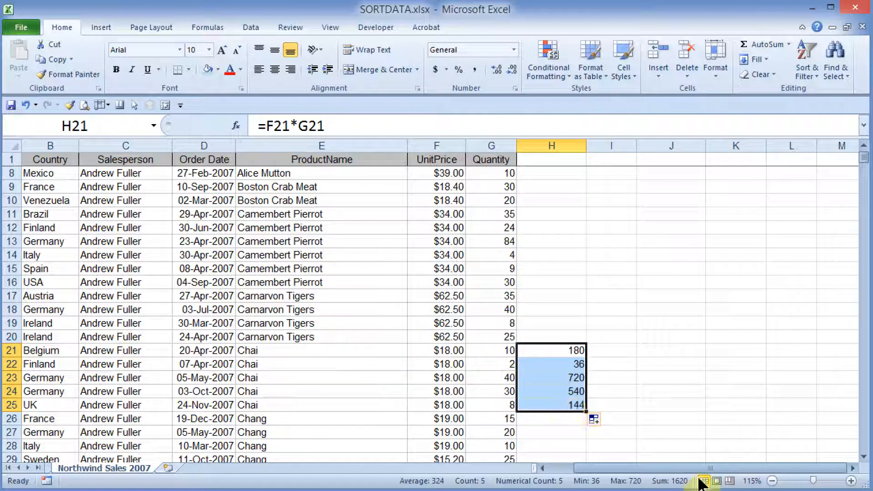
{"action": "left_click", "coordinate": [864, 364]}
{"action": "left_click", "coordinate": [866, 280]}
{"action": "left_click", "coordinate": [867, 279]}
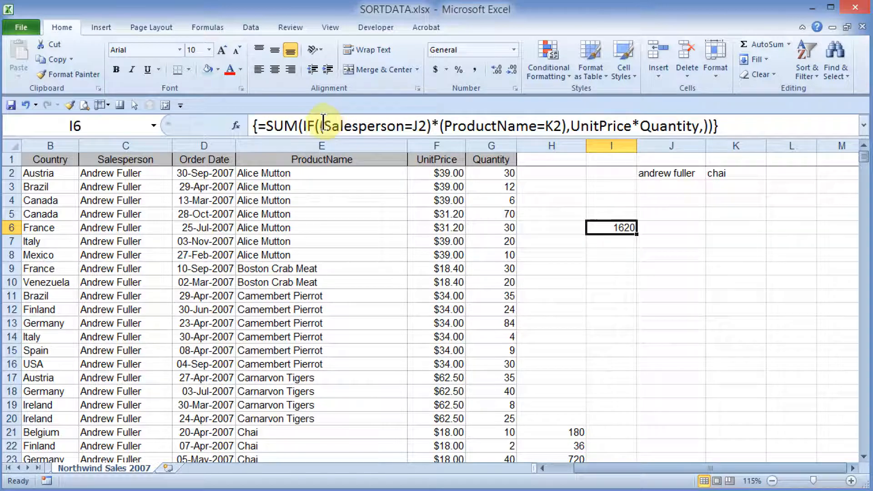
Step: Examine the IF conditions and the UnitPrice*Quantity argument in the I6 formula, and re-enter it unchanged as an array formula
{"action": "left_click_drag", "start_coordinate": [323, 124], "coordinate": [568, 125]}
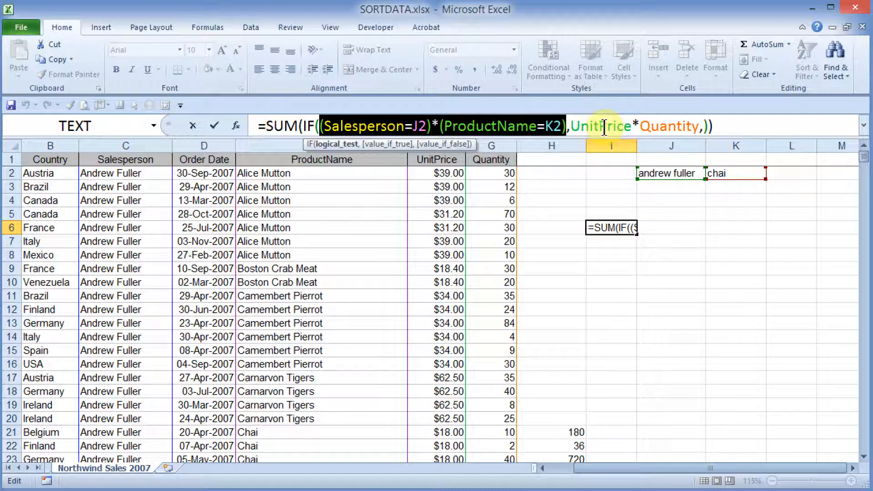
{"action": "left_click", "coordinate": [701, 132]}
{"action": "key", "text": "BackSpace"}
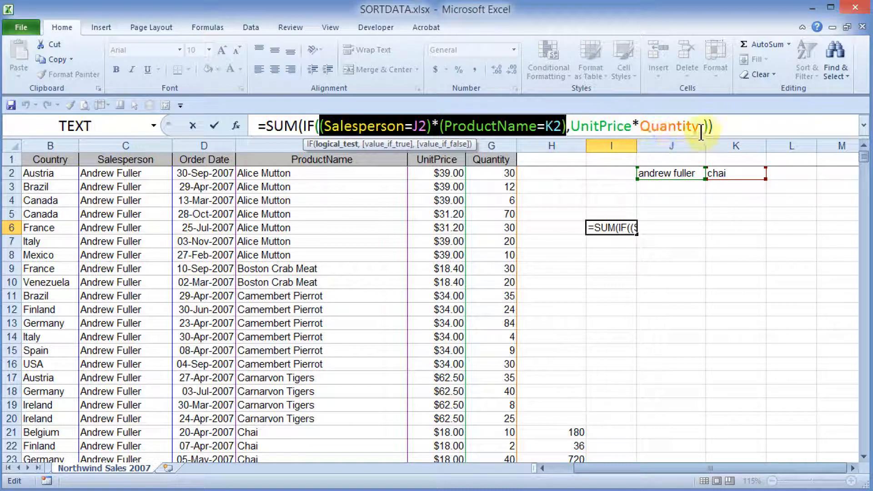
{"action": "type", "text": ","}
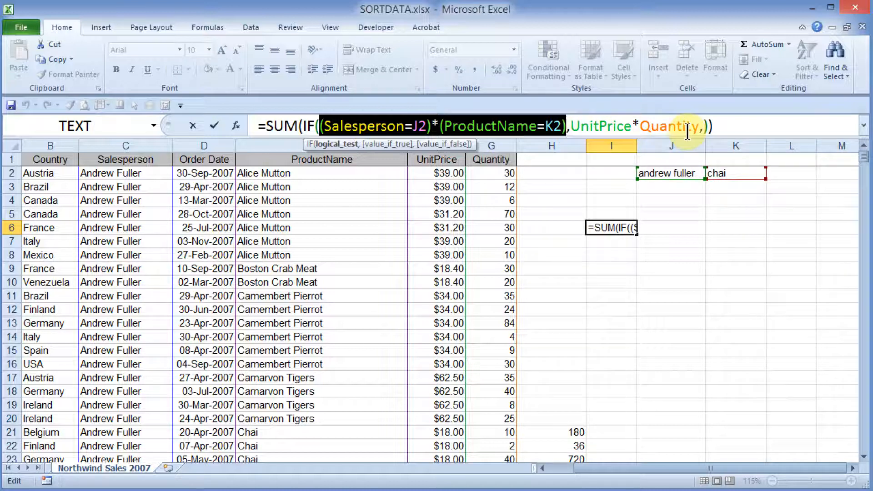
{"action": "left_click", "coordinate": [446, 127]}
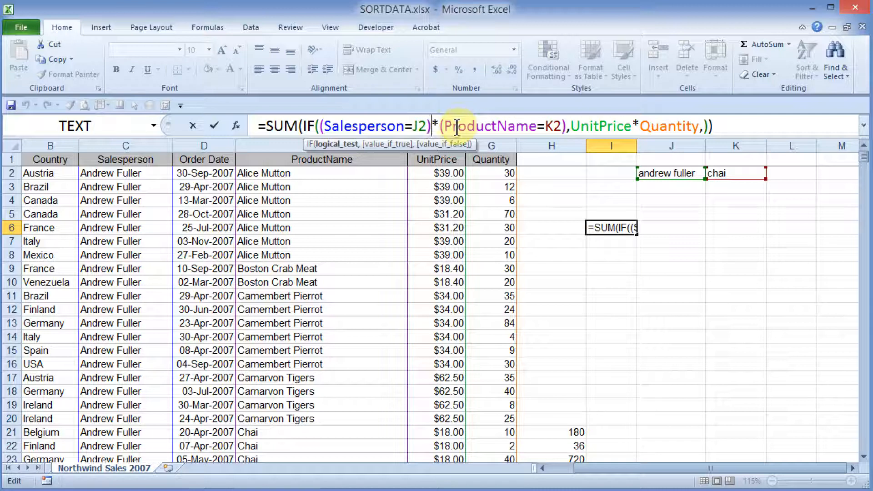
{"action": "left_click", "coordinate": [565, 124]}
{"action": "type", "text": ")"}
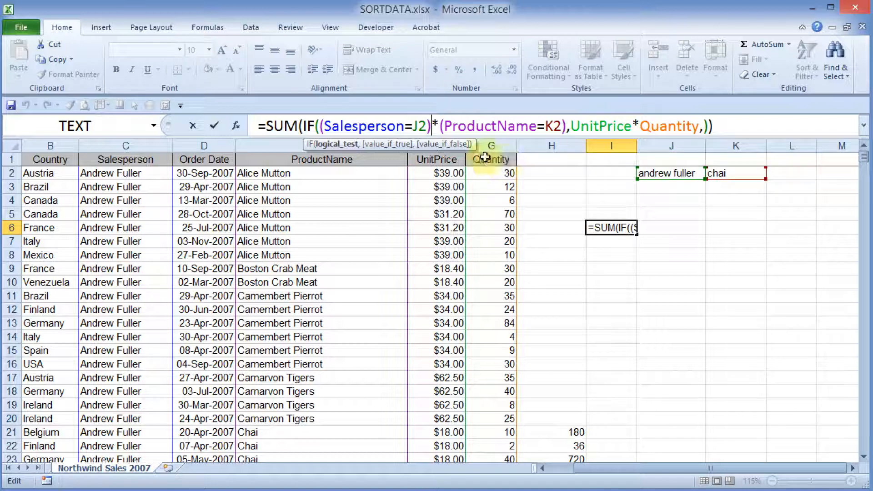
{"action": "key", "text": "ctrl+shift+Return"}
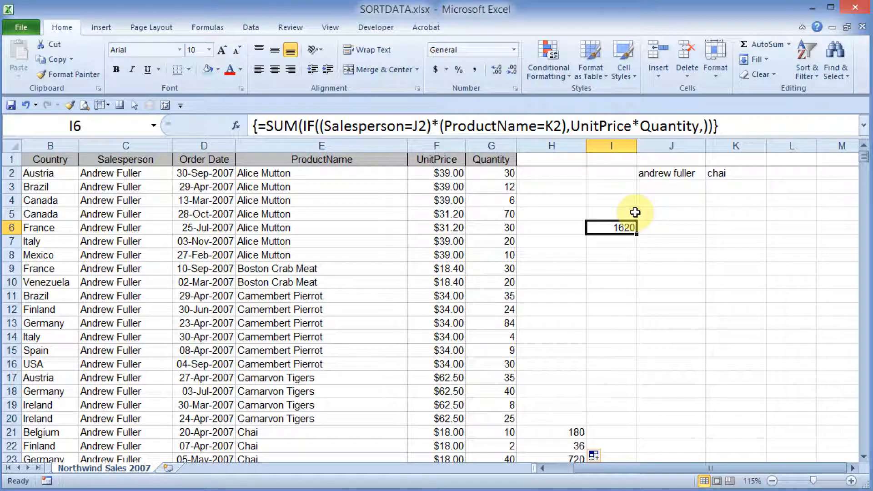
Step: Change the product name in K2 to alice mutton and select the array formula result in I6
{"action": "left_click", "coordinate": [722, 174]}
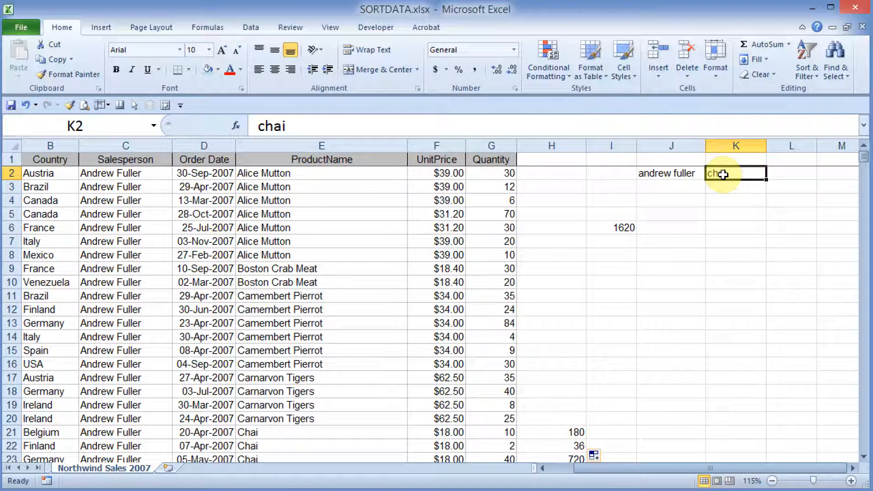
{"action": "type", "text": "alice mutton"}
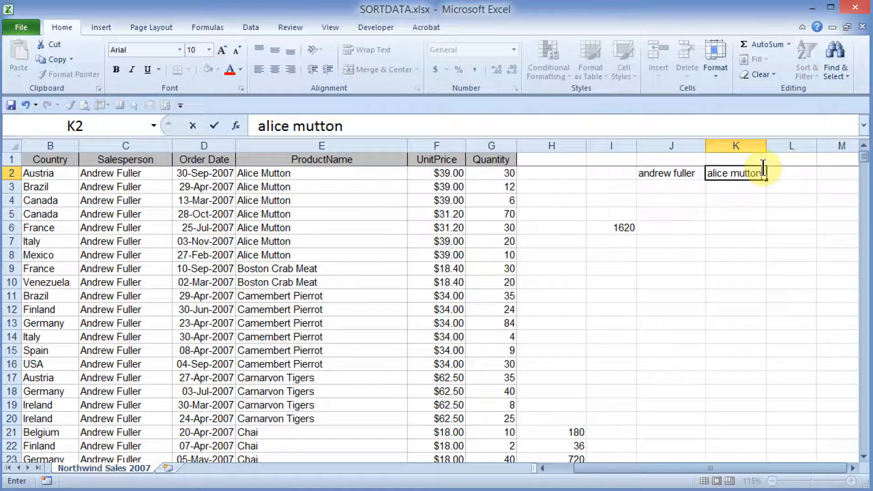
{"action": "key", "text": "Return"}
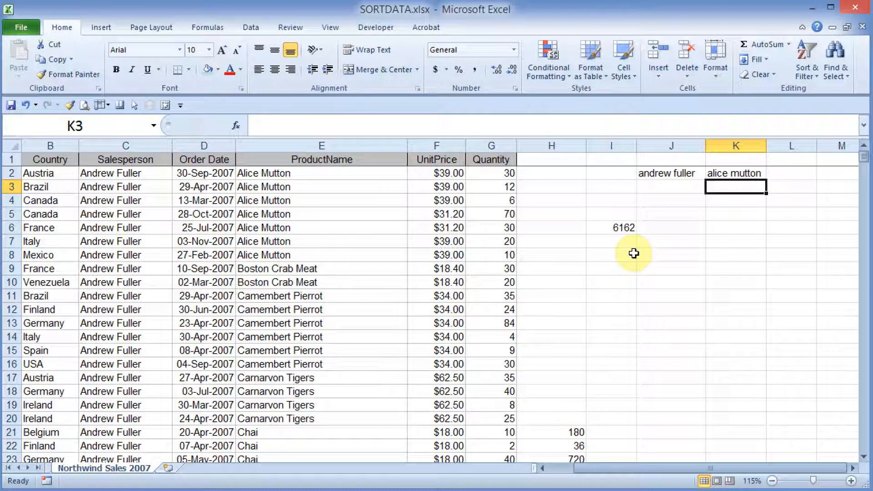
{"action": "left_click", "coordinate": [620, 227]}
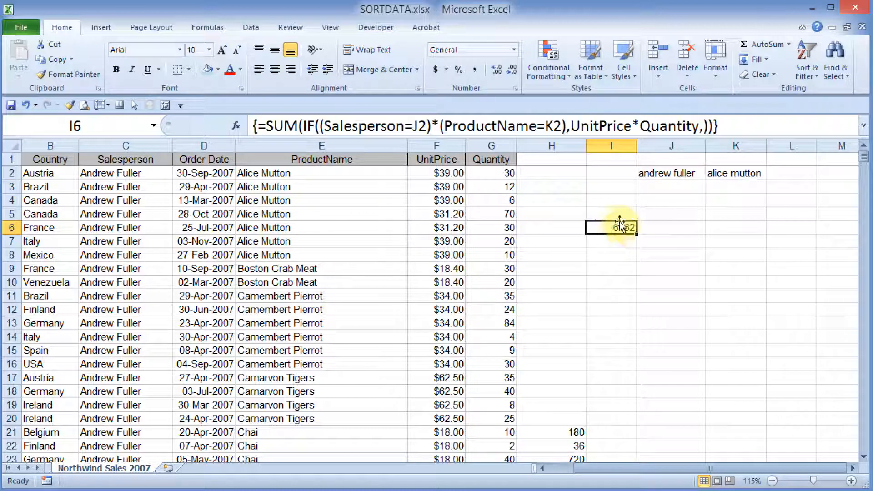